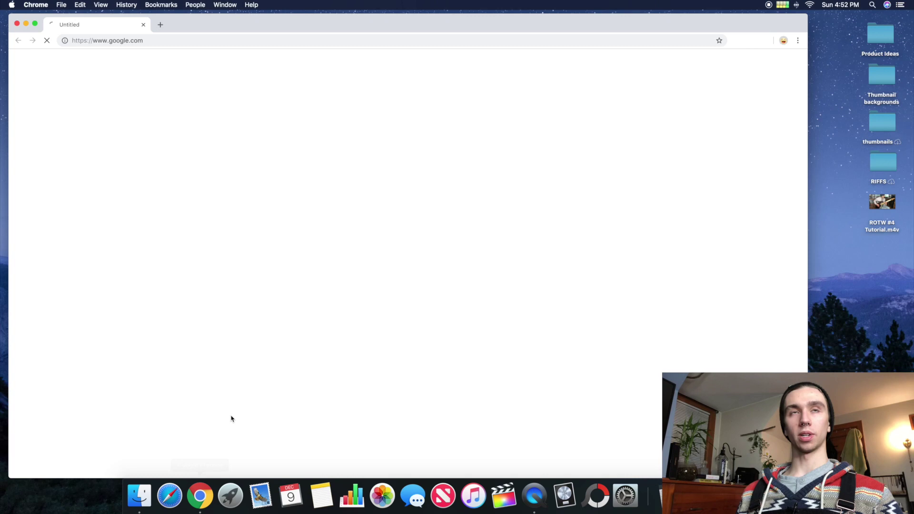
# Make Chrome full screen and load amazon.com from the address bar
pyautogui.click(35, 23)
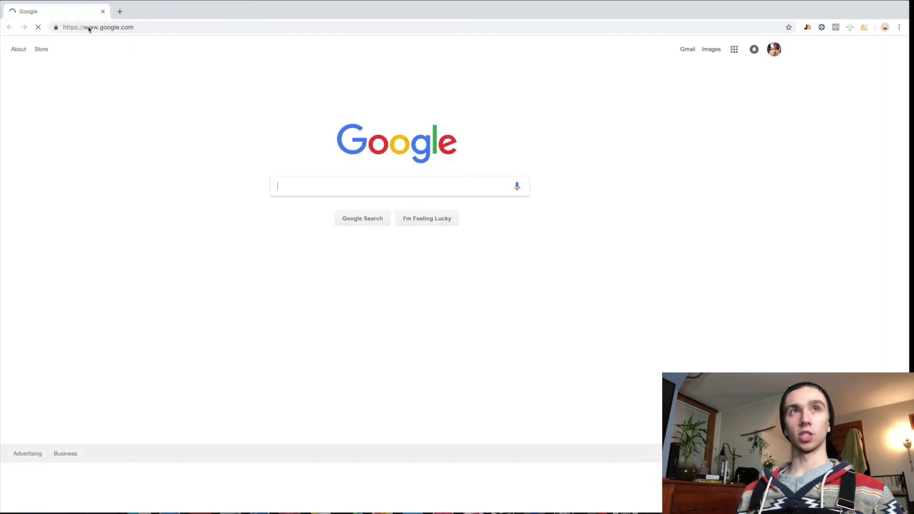
pyautogui.click(192, 25)
pyautogui.write('am')
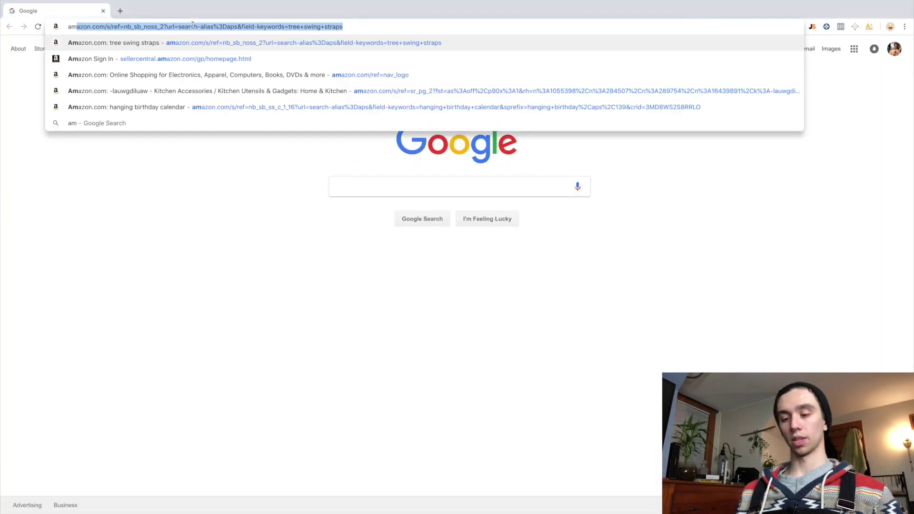
pyautogui.write('azon.com')
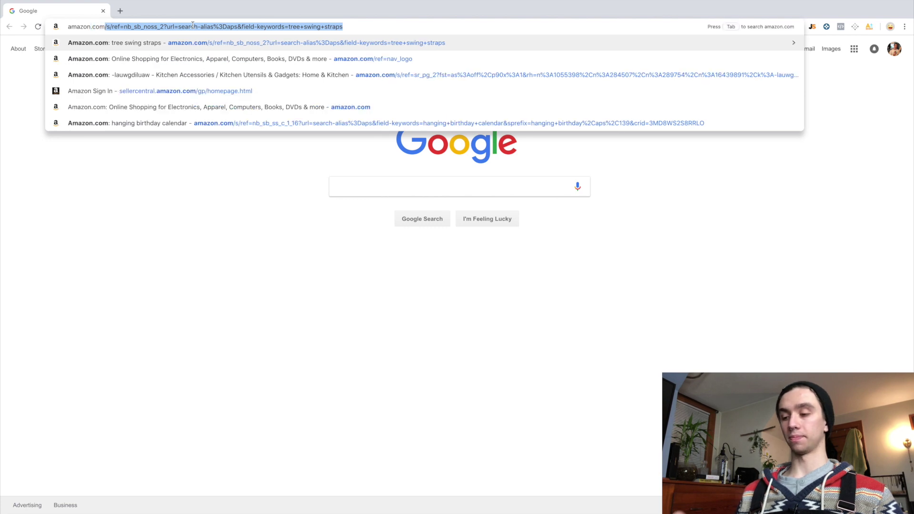
pyautogui.press('Return')
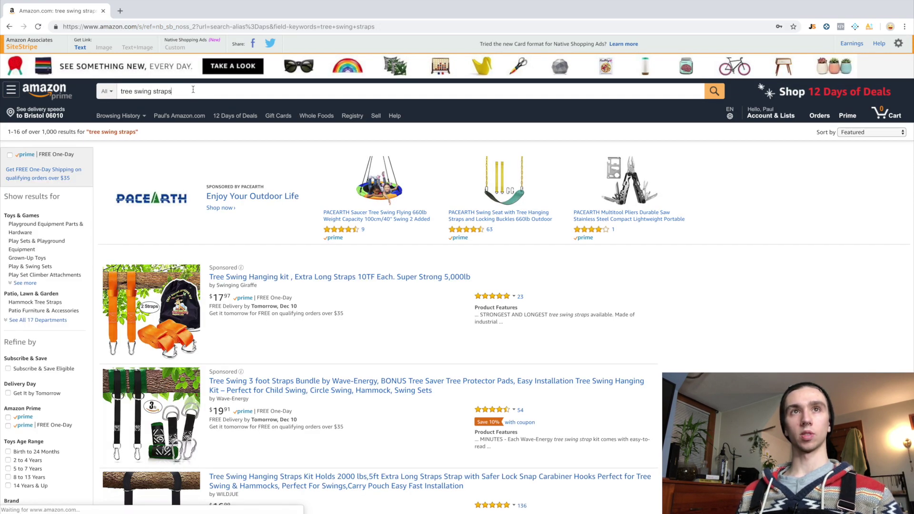
# Clear the old 'tree swing straps' search, return to the Amazon home page, and open the department list
pyautogui.tripleClick(225, 90)
pyautogui.press('BackSpace')
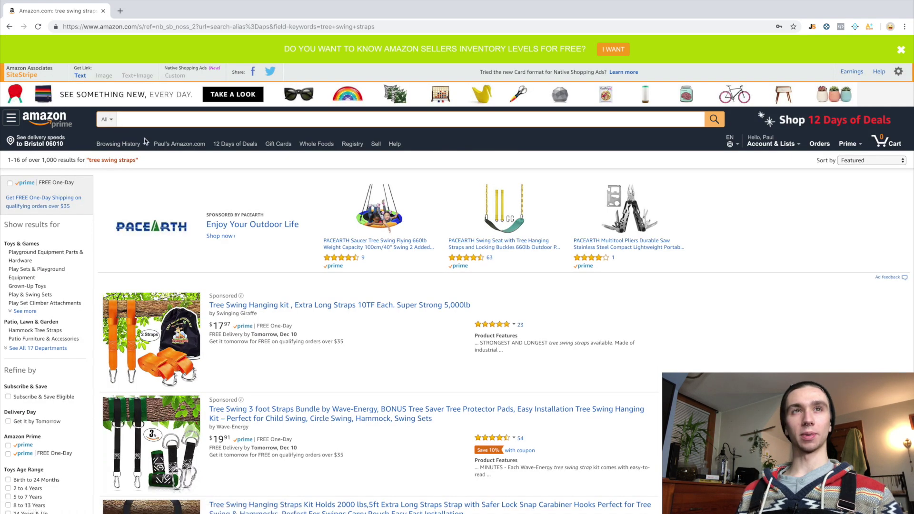
pyautogui.click(56, 119)
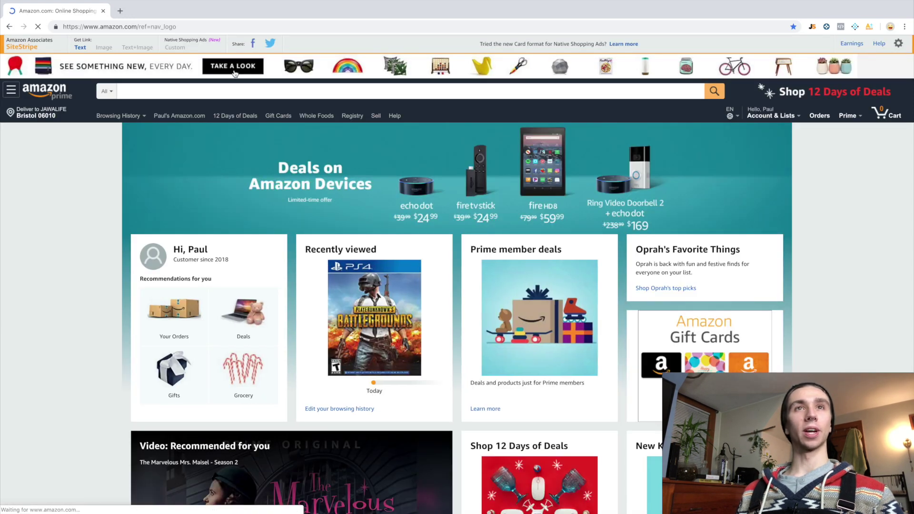
pyautogui.click(234, 91)
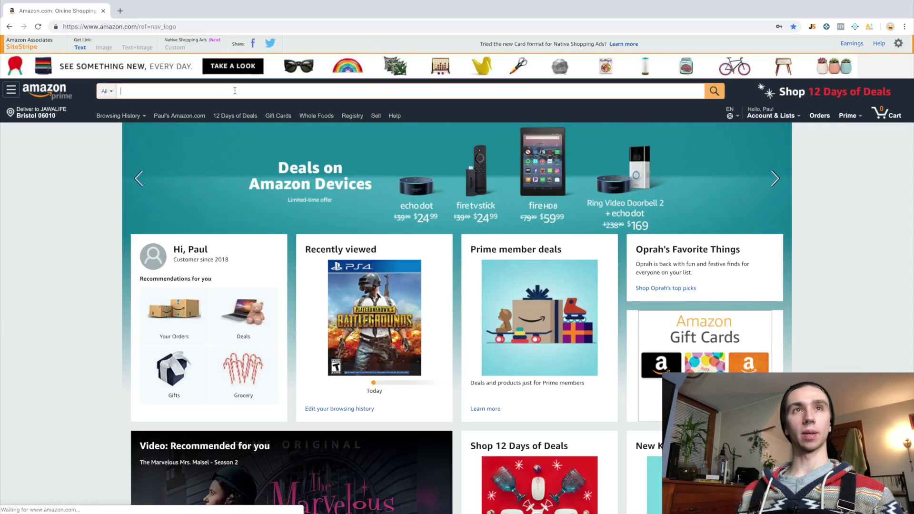
pyautogui.click(109, 91)
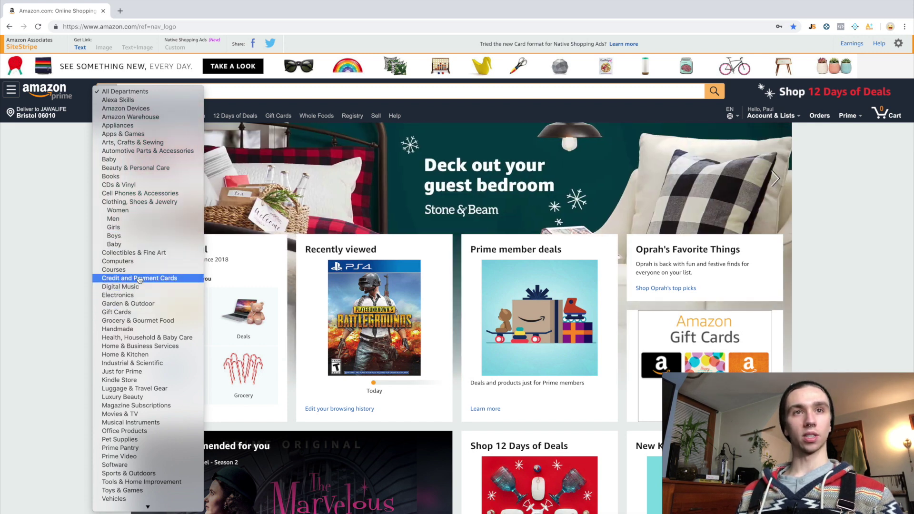
# Search Home & Kitchen for the dummy excluded keyword '-lkajhdud' to list all 90,000+ products
pyautogui.click(139, 356)
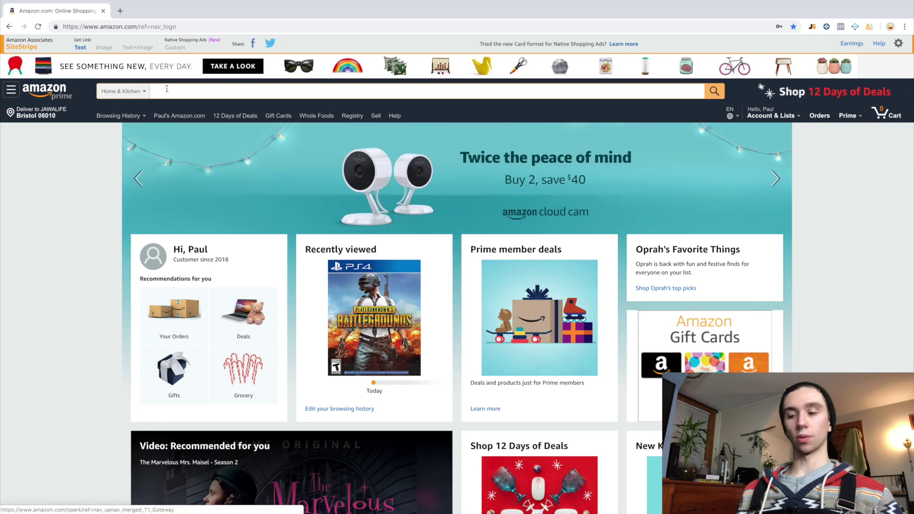
pyautogui.write('-l')
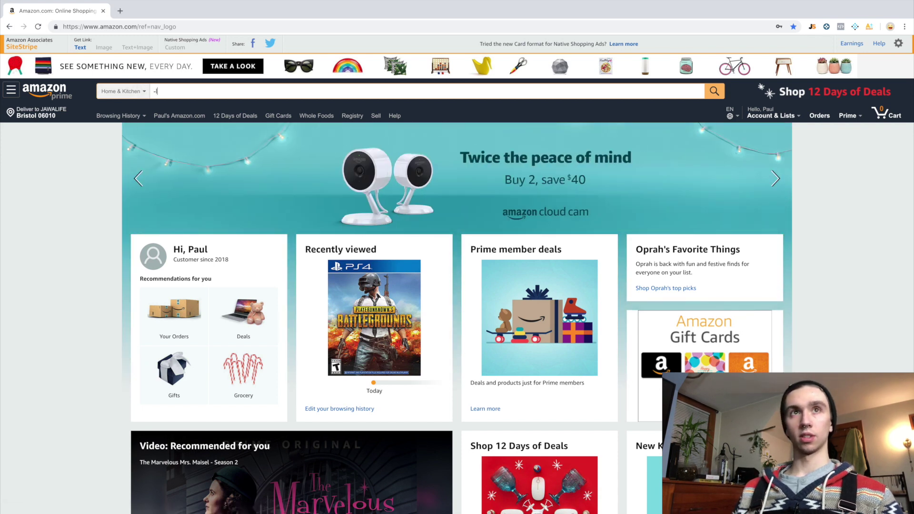
pyautogui.write('kajhdud')
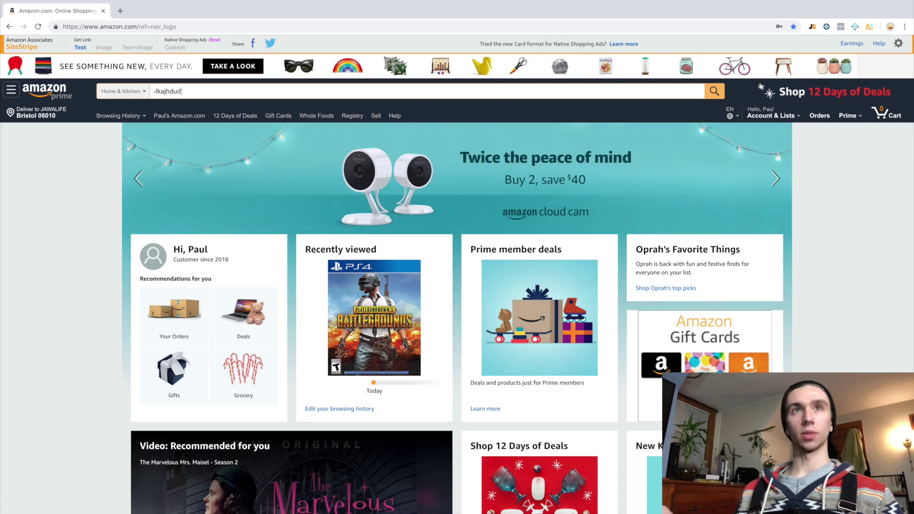
pyautogui.press('Return')
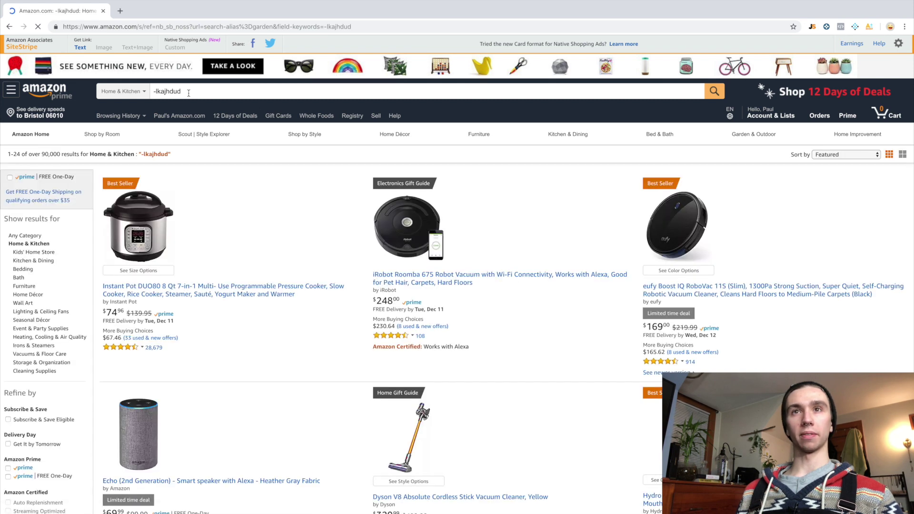
pyautogui.doubleClick(192, 93)
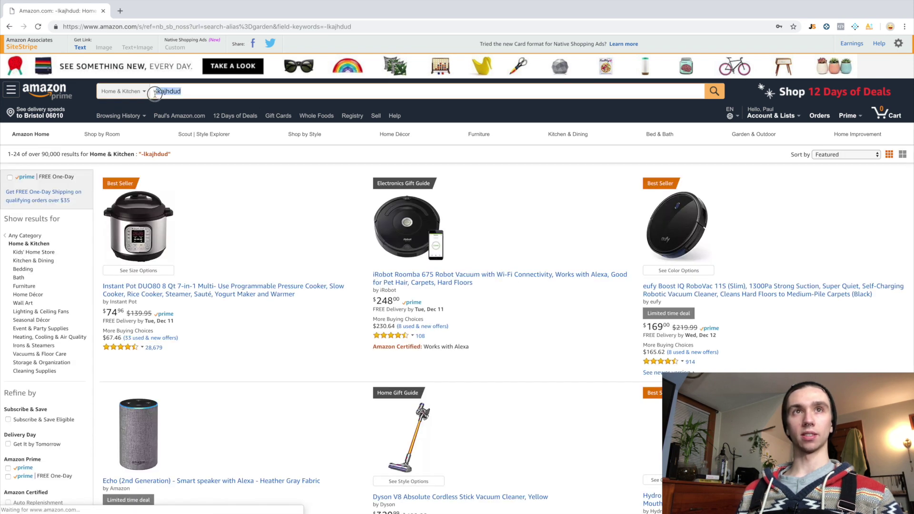
pyautogui.click(194, 93)
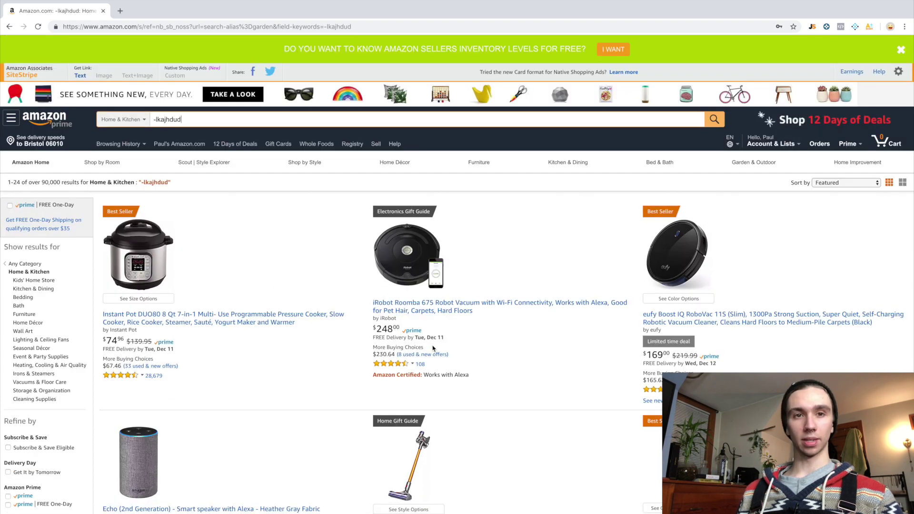
pyautogui.scroll(-3, 428, 357)
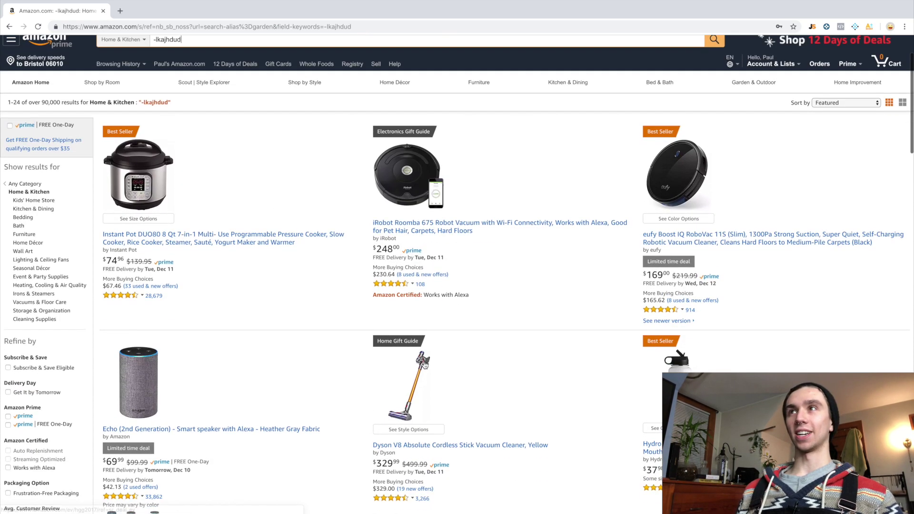
pyautogui.scroll(3, 425, 365)
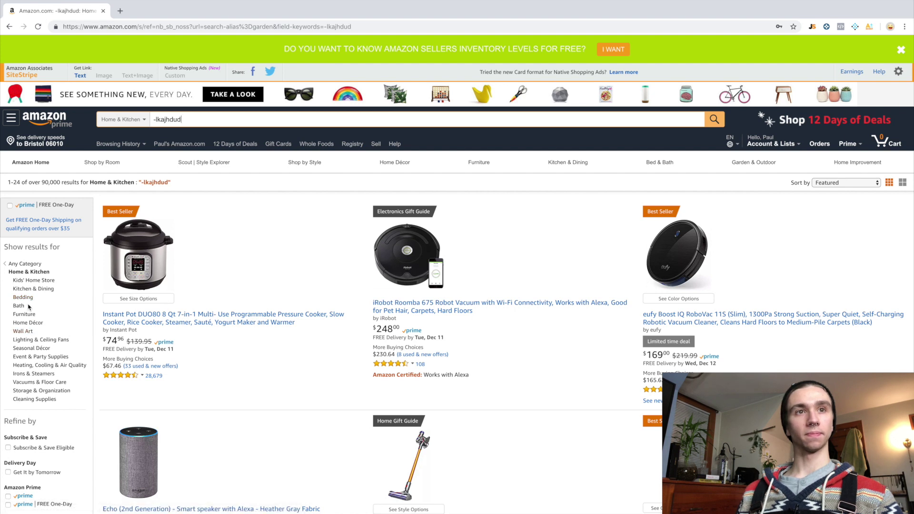
pyautogui.scroll(-1, 54, 352)
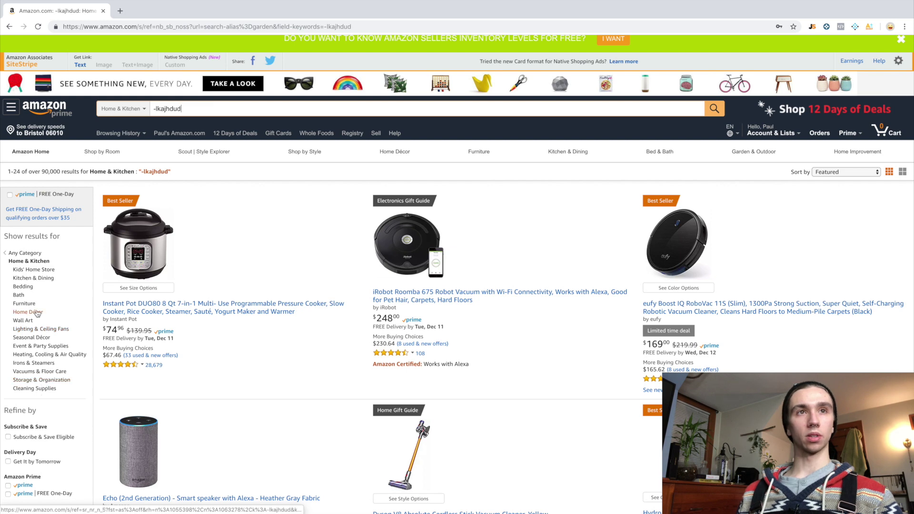
# Filter the results through Kitchen & Dining › Bakeware › Kids' Baking Supplies, leaving 216 items
pyautogui.click(32, 278)
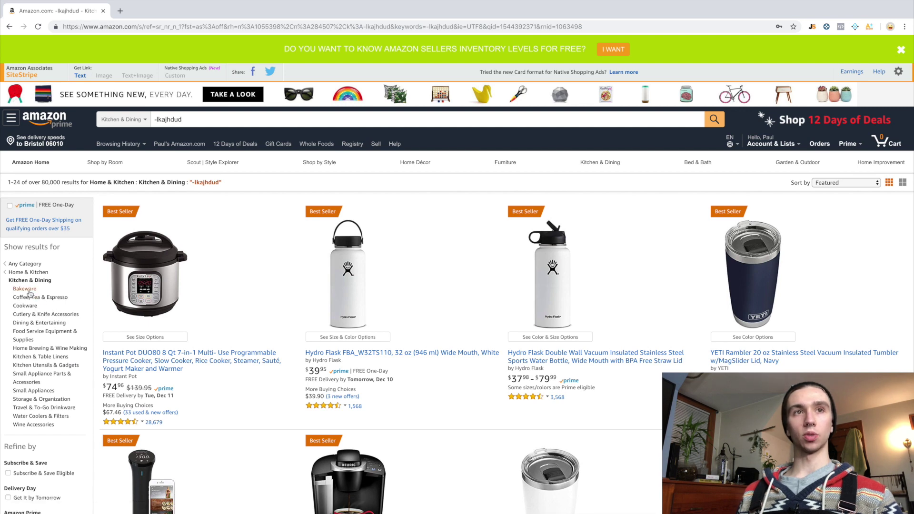
pyautogui.click(30, 290)
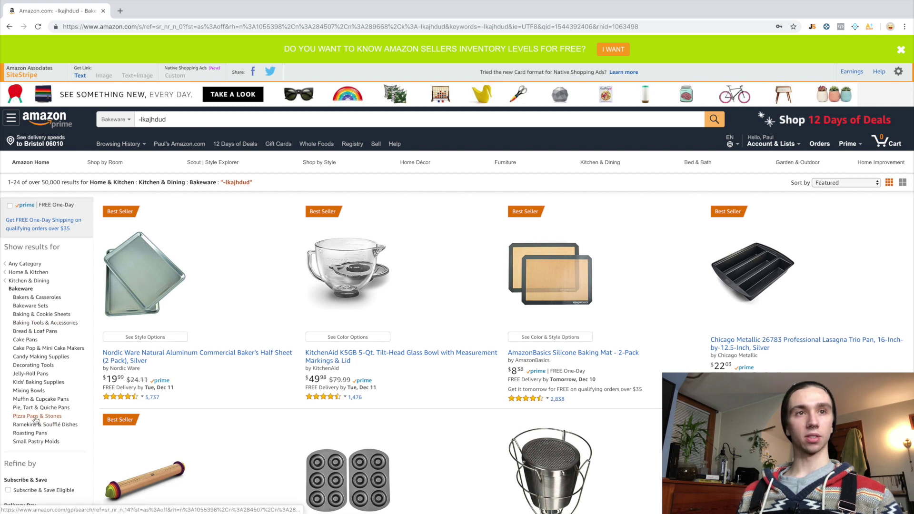
pyautogui.click(36, 382)
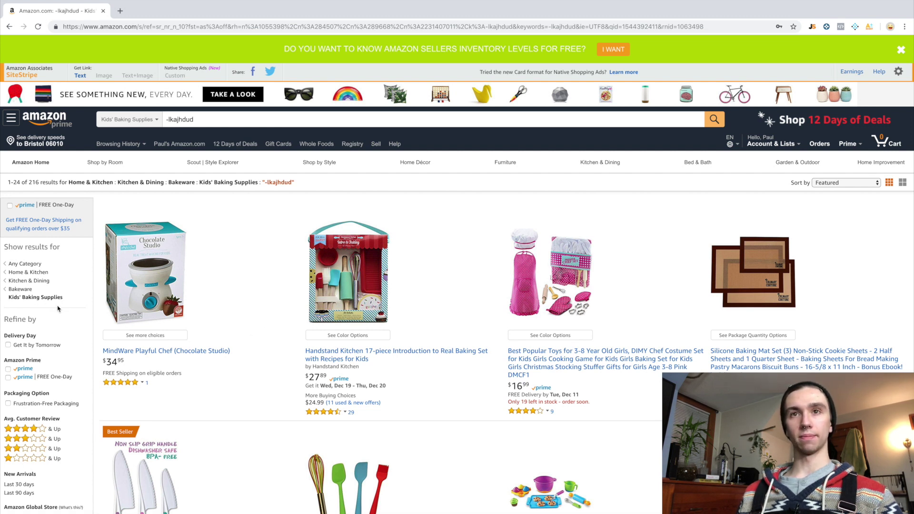
pyautogui.scroll(-2, 114, 289)
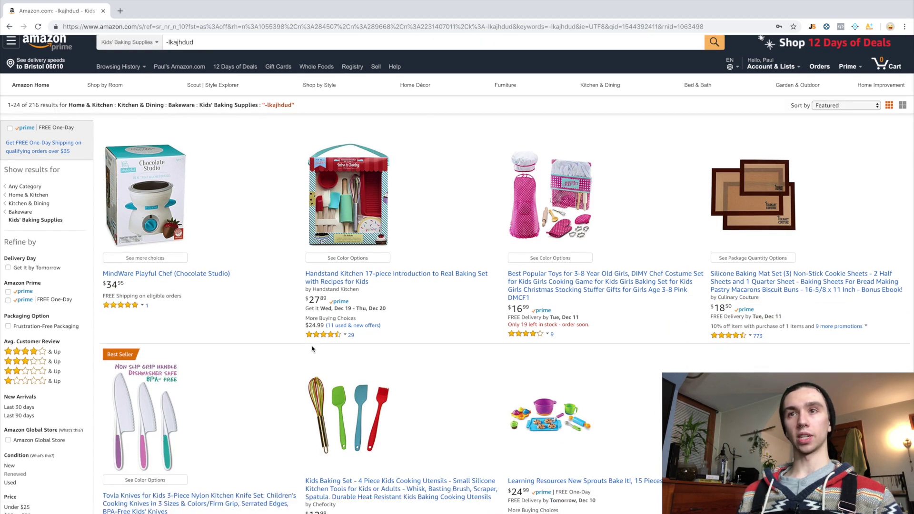
pyautogui.scroll(-2, 522, 344)
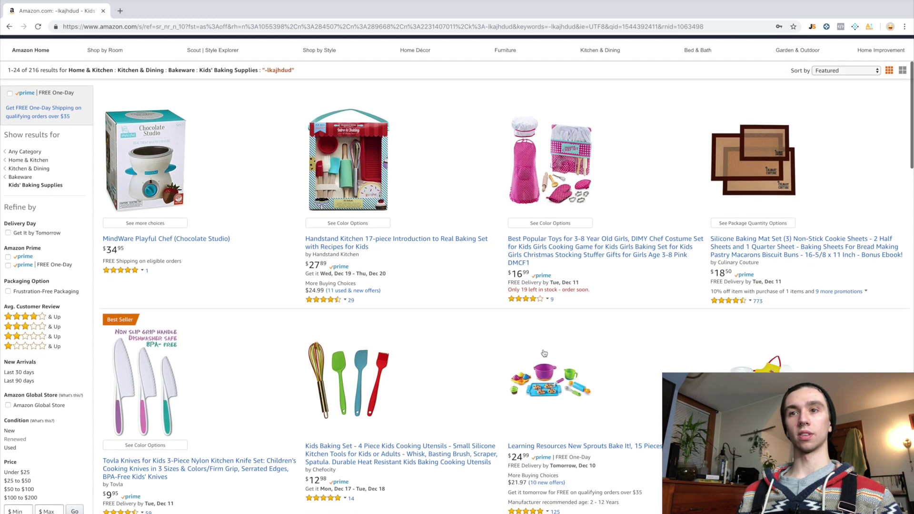
pyautogui.scroll(4, 556, 443)
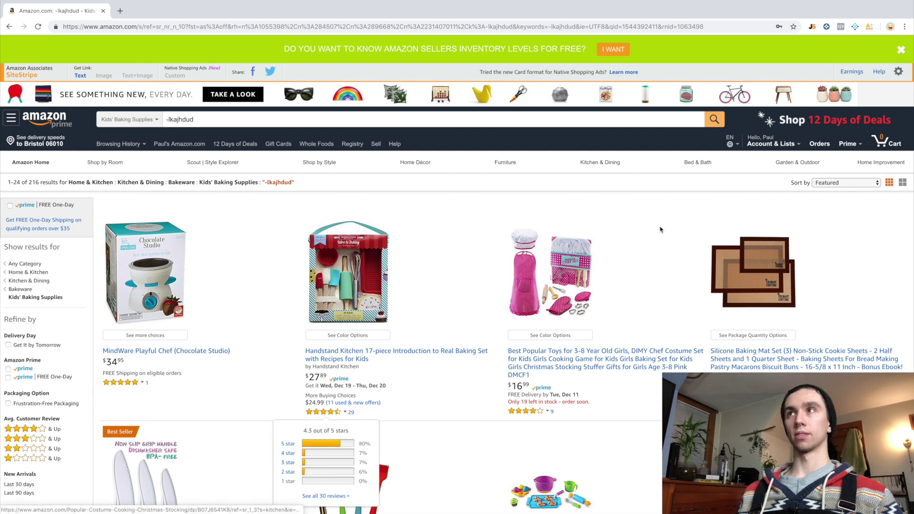
# Load Jungle Scout estimates for results 1–24: 316 monthly sales, rank 20,176, $23.94 price
pyautogui.click(812, 28)
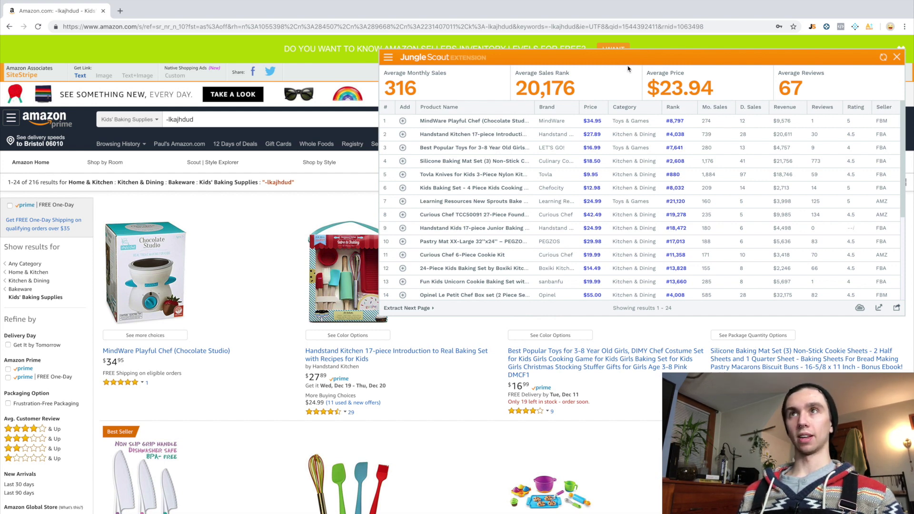
pyautogui.moveTo(647, 61); pyautogui.dragTo(649, 49)
pyautogui.click(729, 45)
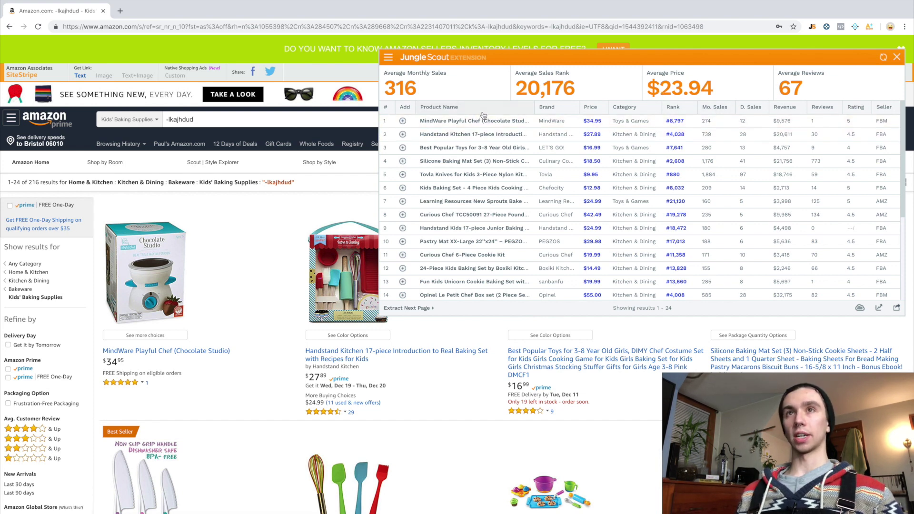
pyautogui.moveTo(480, 125)
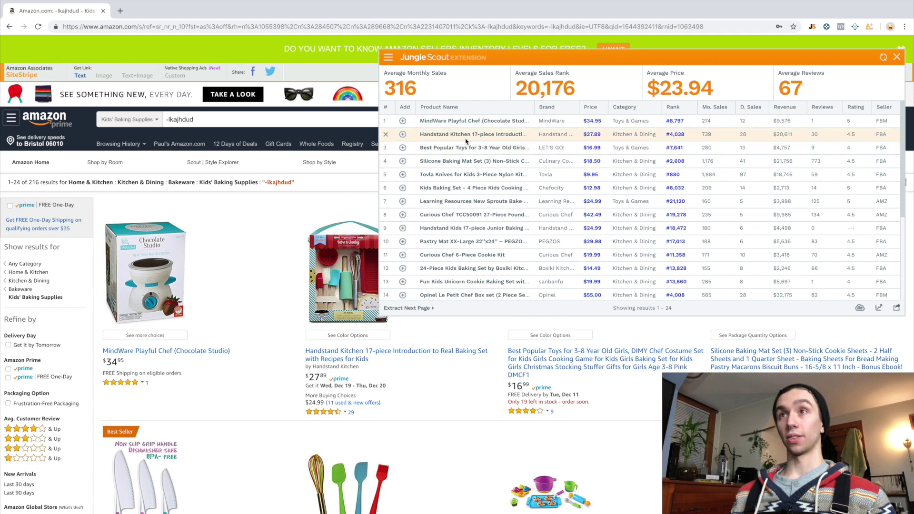
pyautogui.moveTo(465, 141)
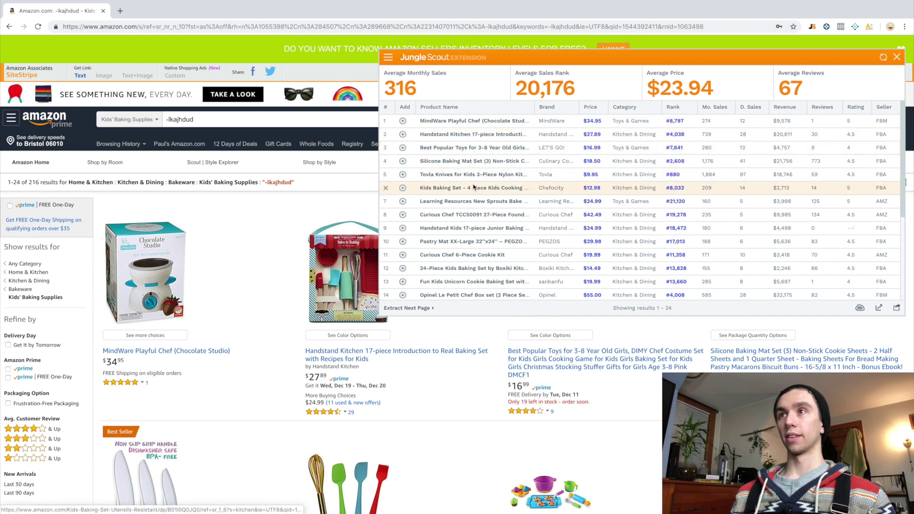
pyautogui.moveTo(472, 180)
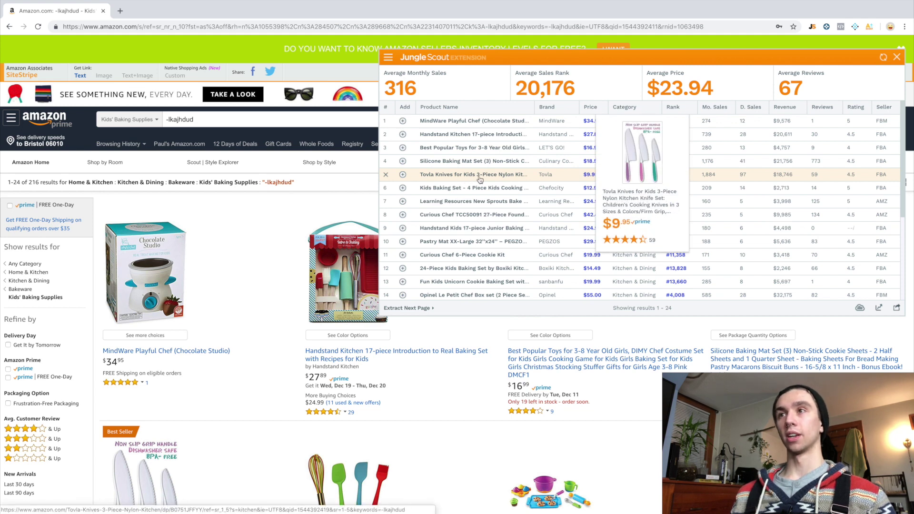
pyautogui.moveTo(481, 244)
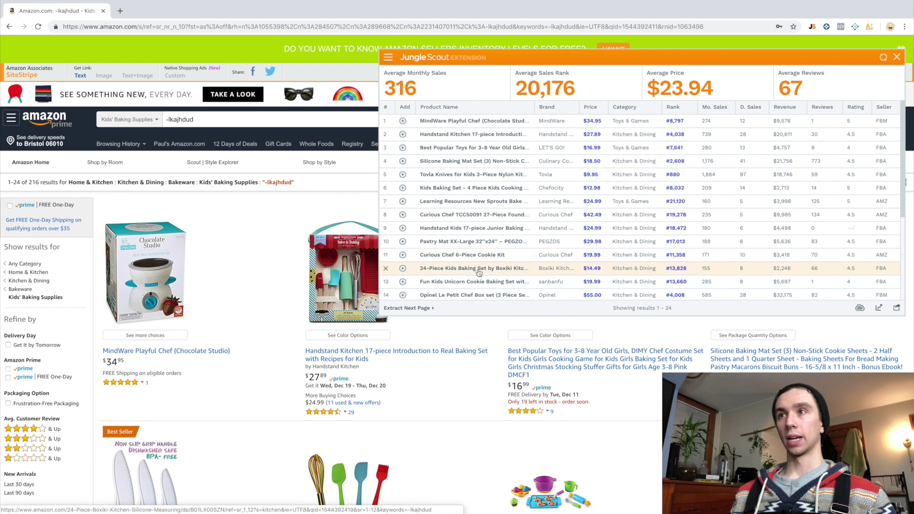
pyautogui.moveTo(479, 271)
pyautogui.moveTo(483, 293)
pyautogui.scroll(-5, 482, 293)
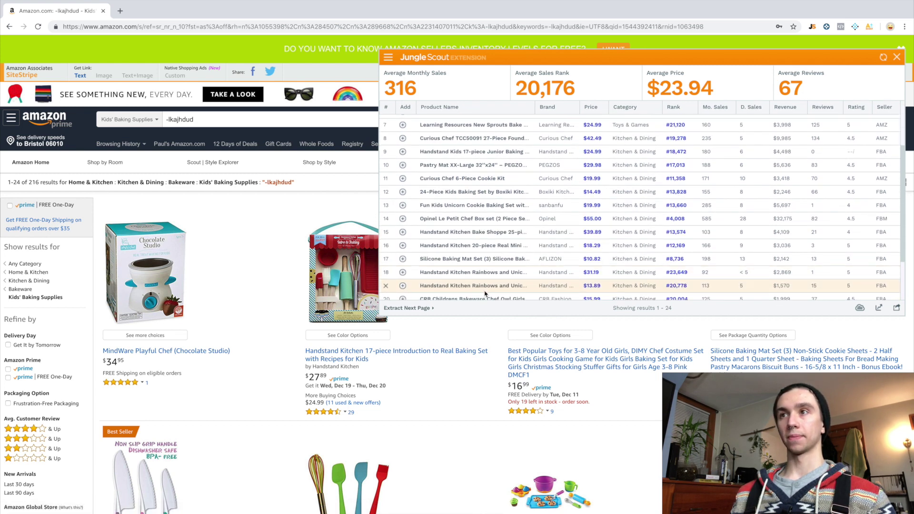
pyautogui.scroll(5, 485, 293)
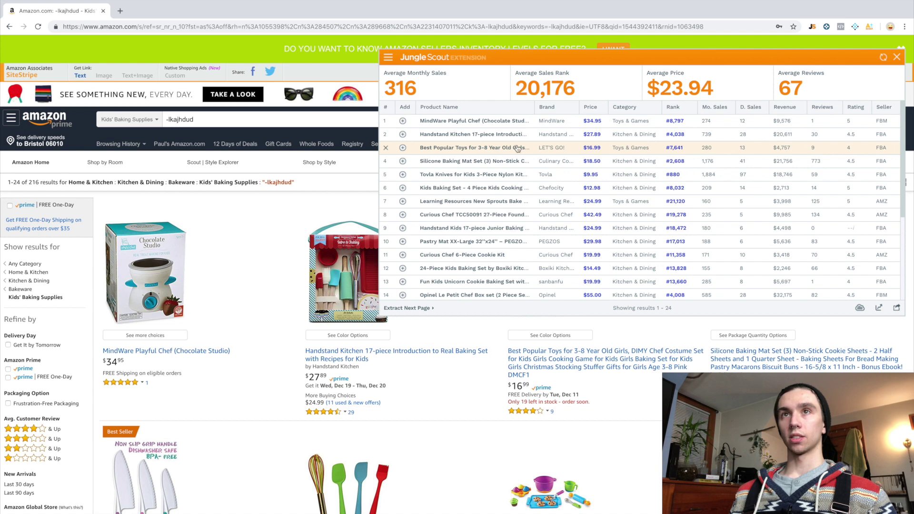
# Open the pink DIMY kids' chef costume set ($16.99) and scroll to its Keepa price-history chart
pyautogui.click(461, 148)
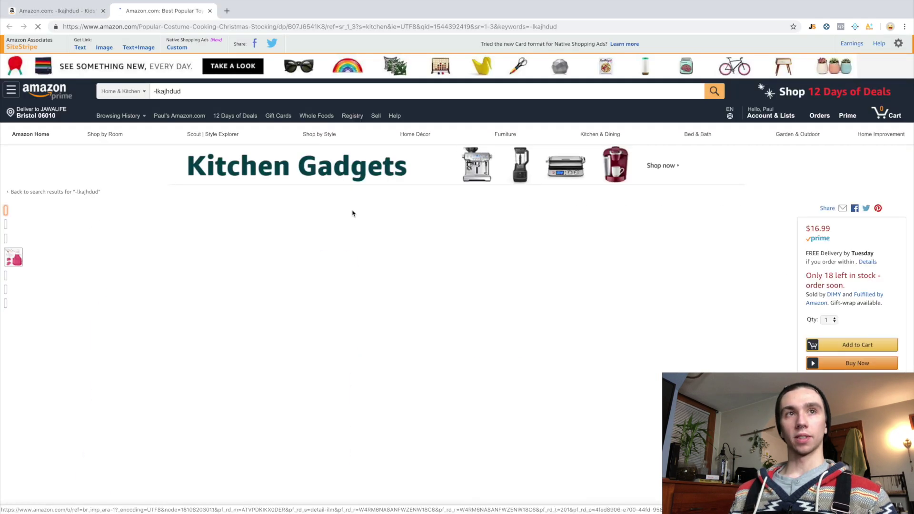
pyautogui.scroll(-1, 381, 267)
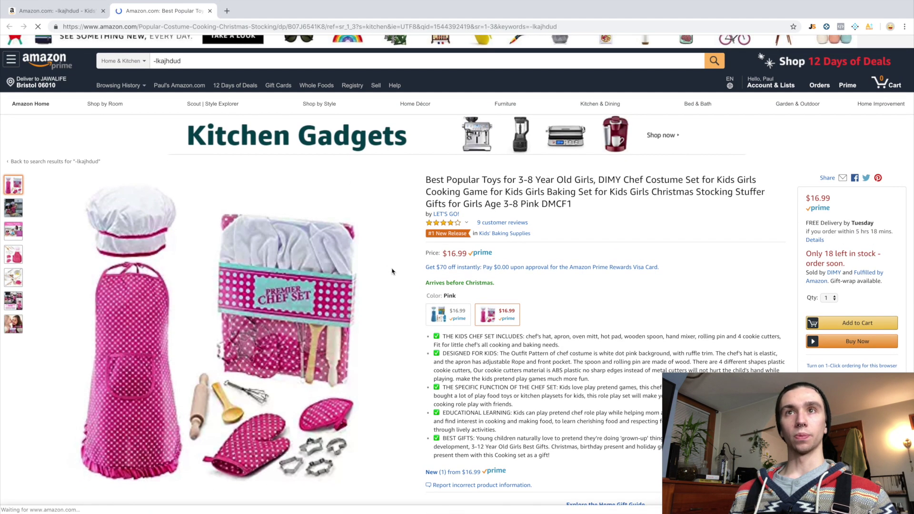
pyautogui.scroll(-1, 395, 275)
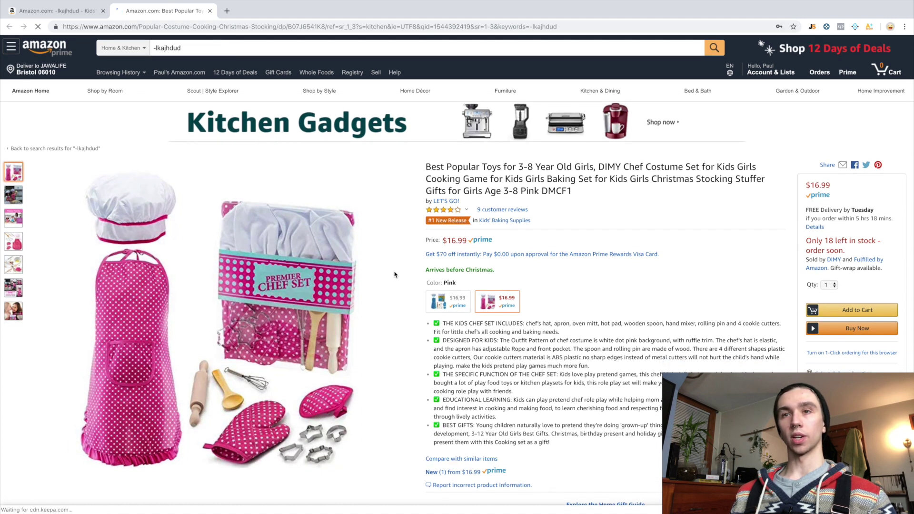
pyautogui.scroll(-6, 394, 275)
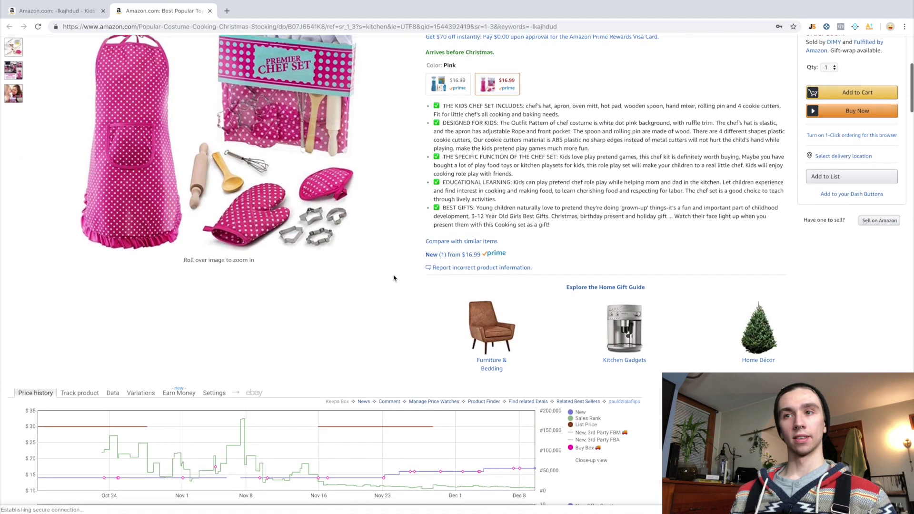
pyautogui.scroll(-2, 394, 278)
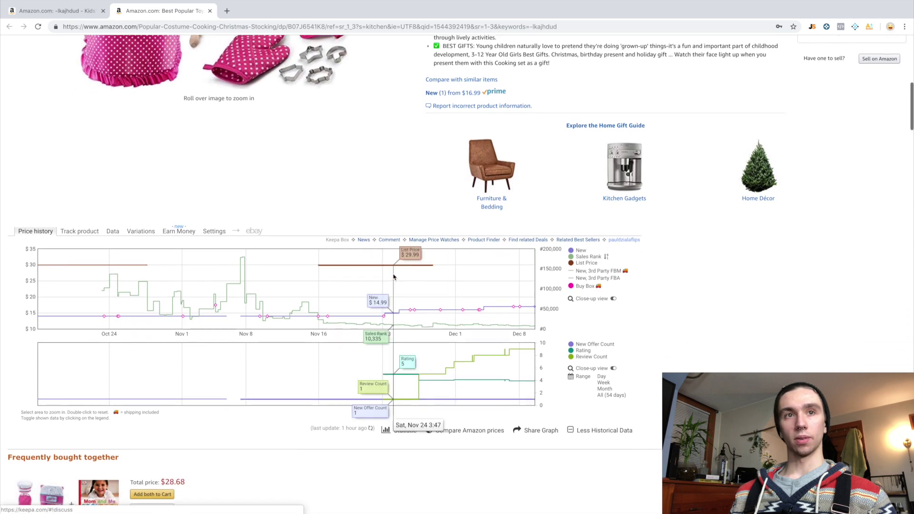
pyautogui.scroll(-1, 393, 278)
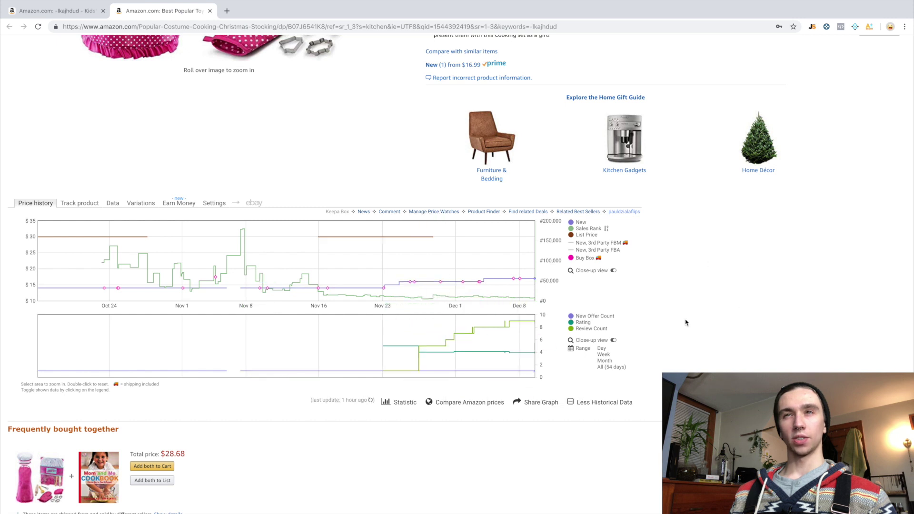
pyautogui.scroll(1, 687, 312)
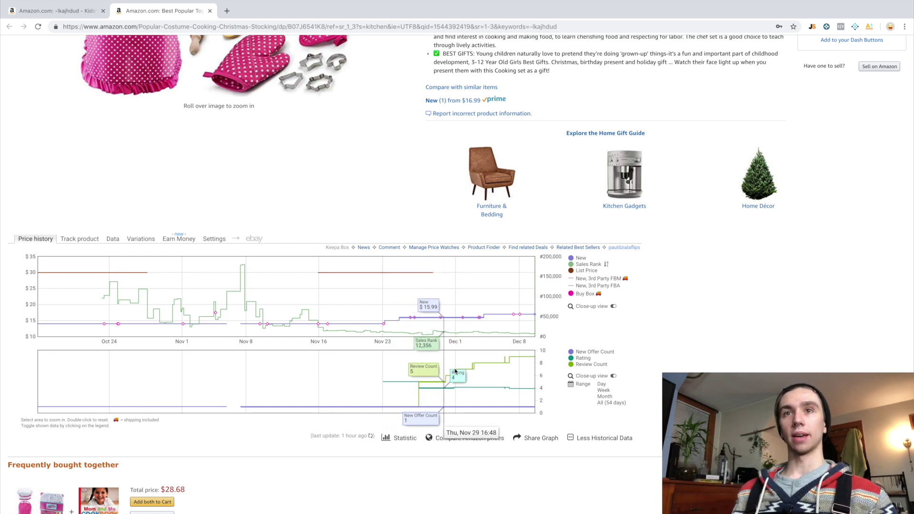
pyautogui.scroll(10, 438, 371)
pyautogui.scroll(-2, 432, 361)
pyautogui.scroll(-7, 432, 361)
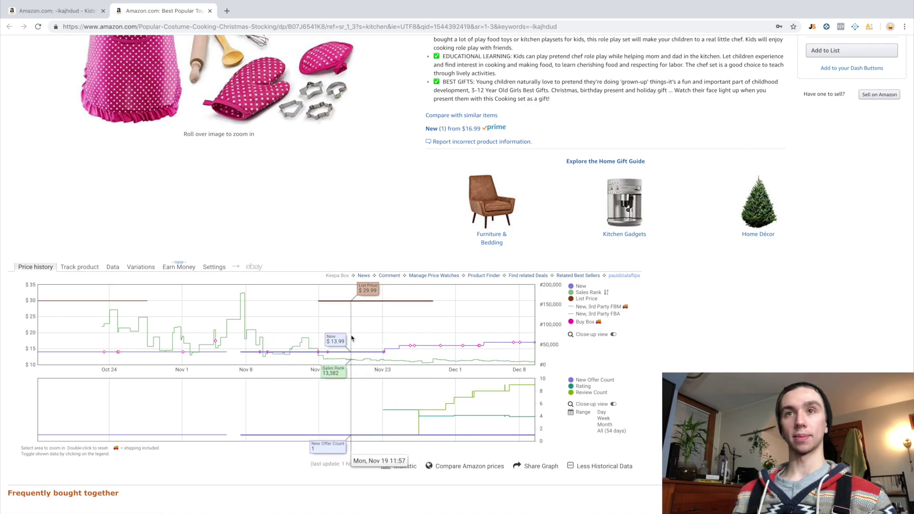
# Set the search department to All Departments and enter 'apron for' in the search box
pyautogui.scroll(10, 406, 330)
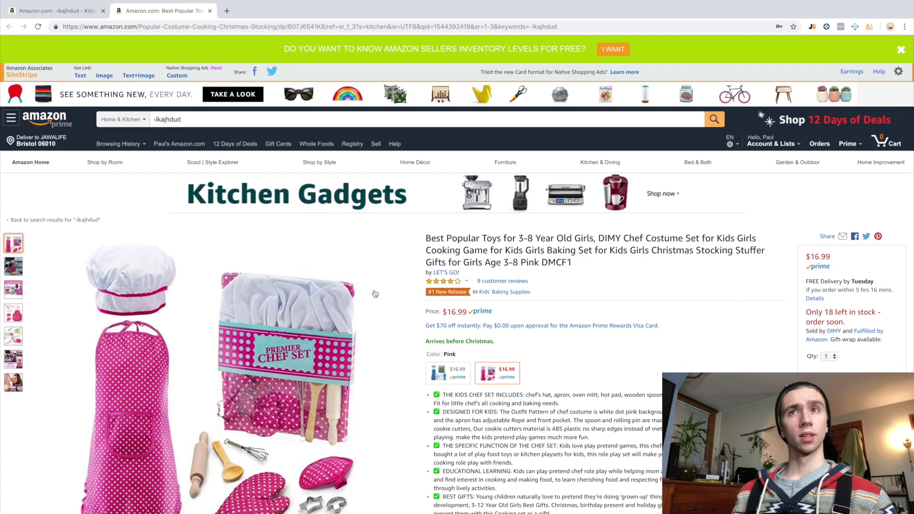
pyautogui.scroll(-1, 401, 315)
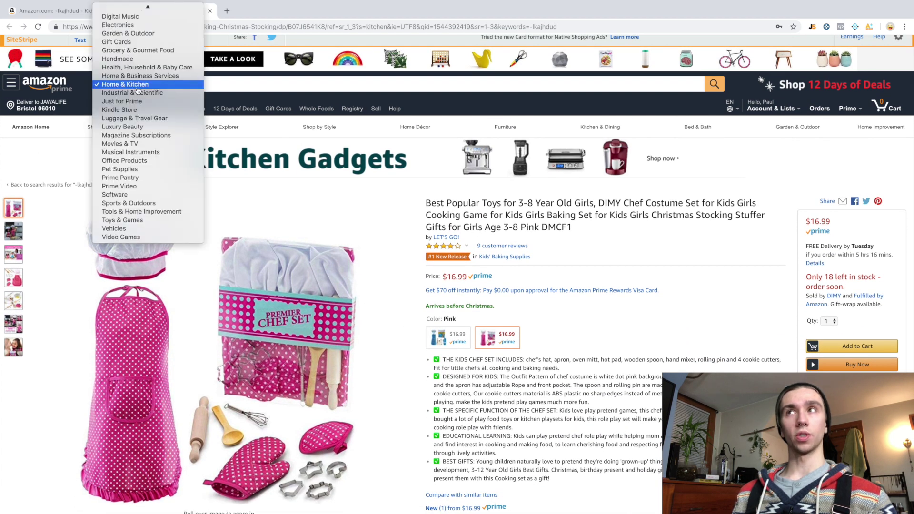
pyautogui.click(134, 9)
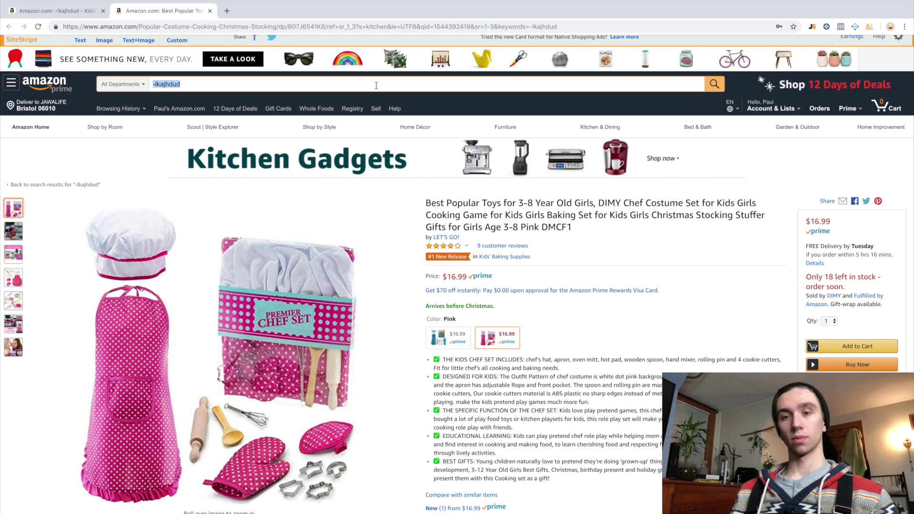
pyautogui.write('apron for')
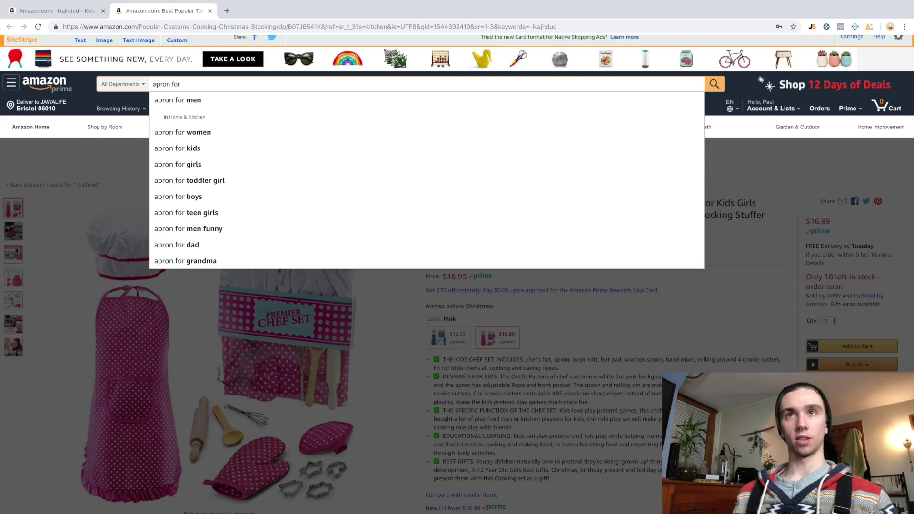
# Search 'apron for kids' and load its Jungle Scout estimates: 713 monthly sales, $14.67 price
pyautogui.click(274, 148)
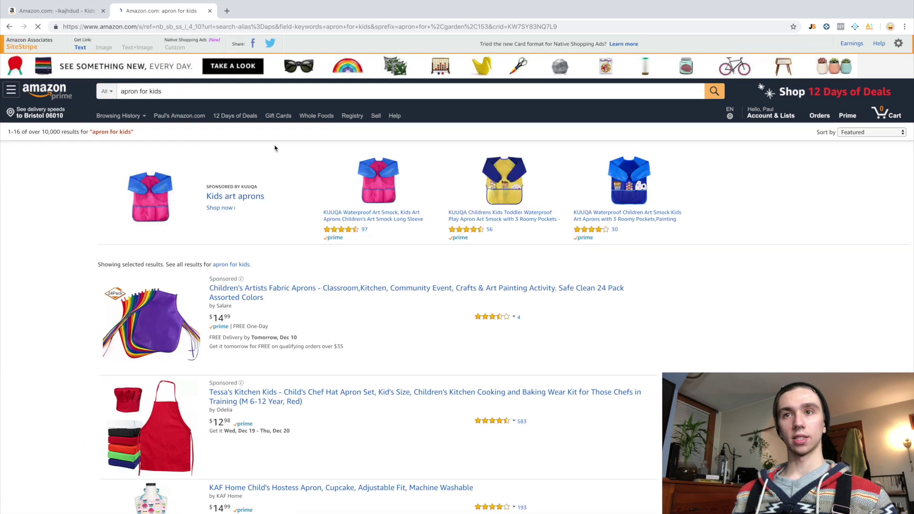
pyautogui.scroll(-5, 736, 249)
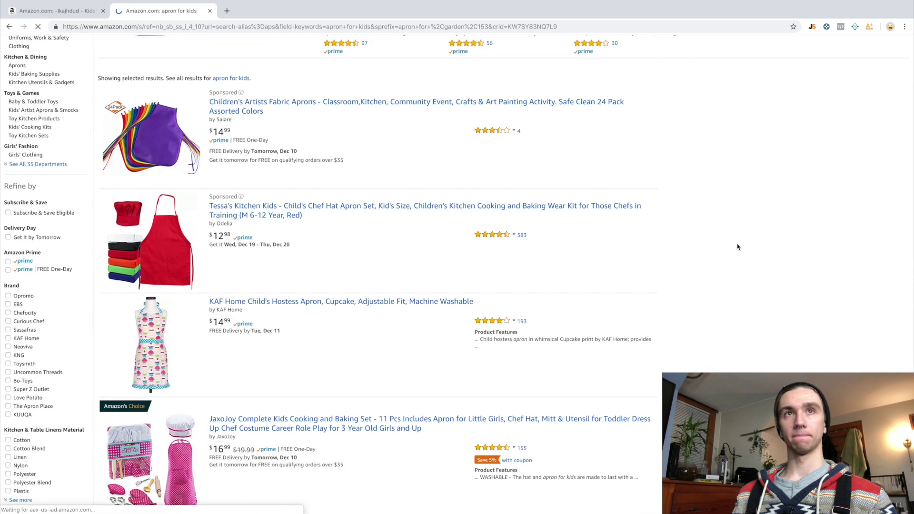
pyautogui.scroll(-3, 739, 218)
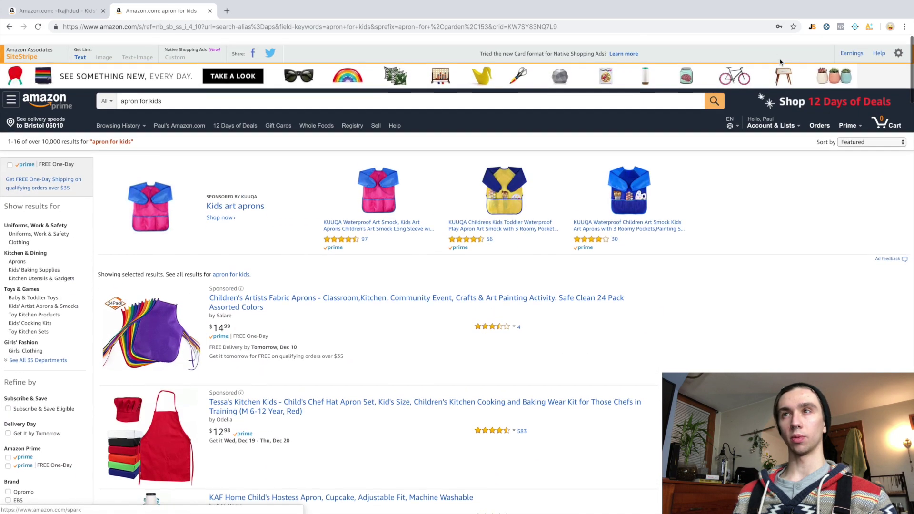
pyautogui.click(812, 28)
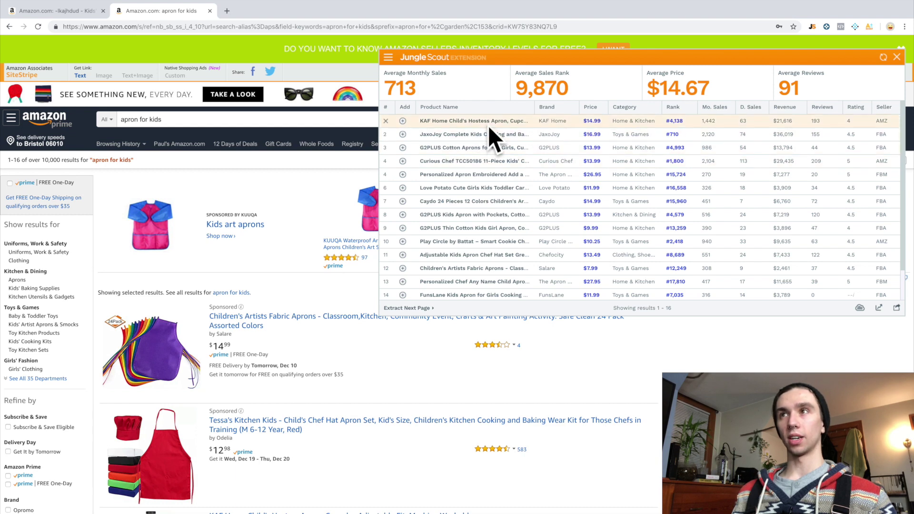
# Compare against the kids' baking supplies results, then return to the apron for kids table
pyautogui.moveTo(453, 129)
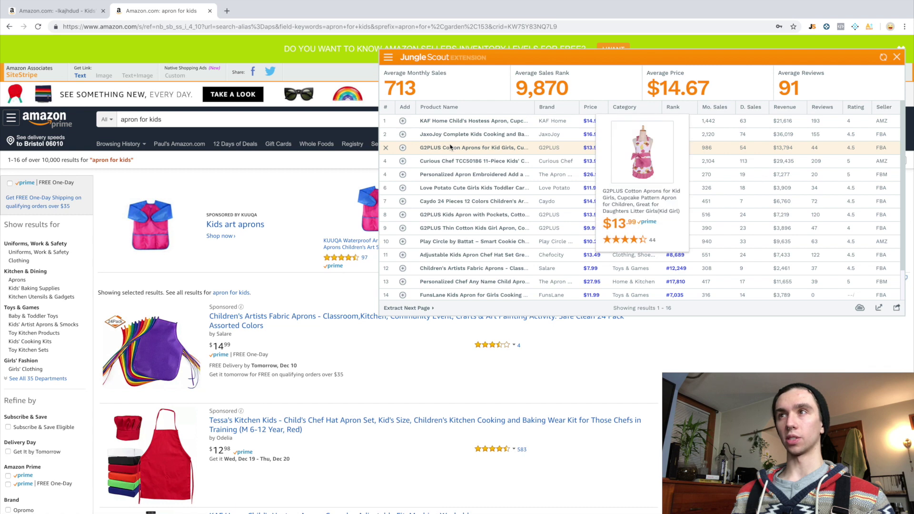
pyautogui.scroll(-2, 450, 147)
pyautogui.scroll(2, 448, 151)
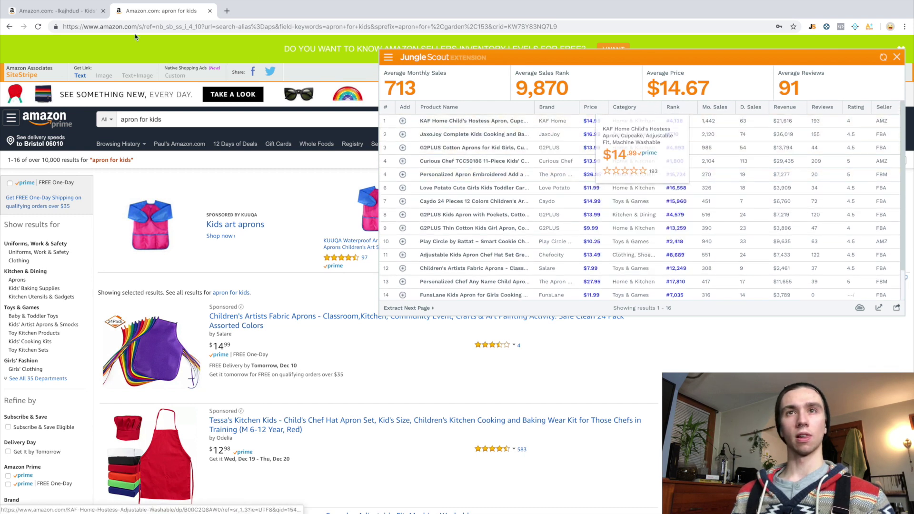
pyautogui.click(60, 8)
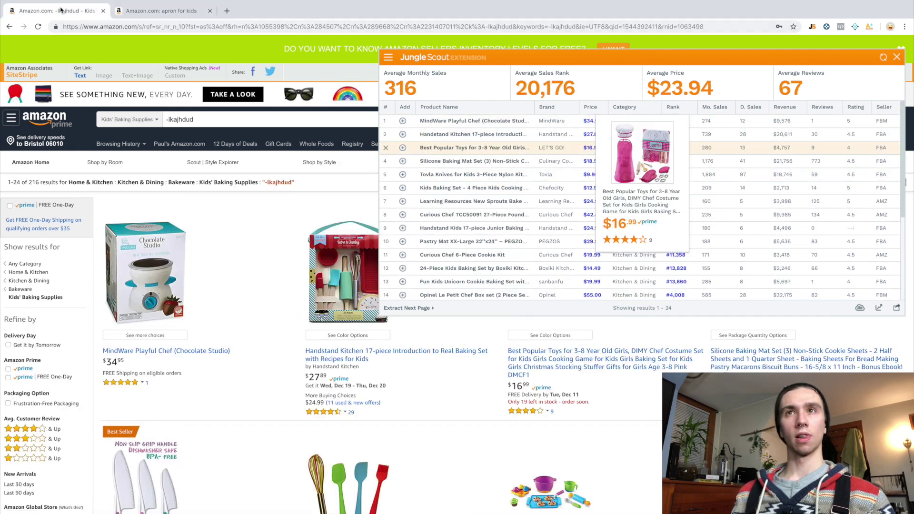
pyautogui.click(163, 12)
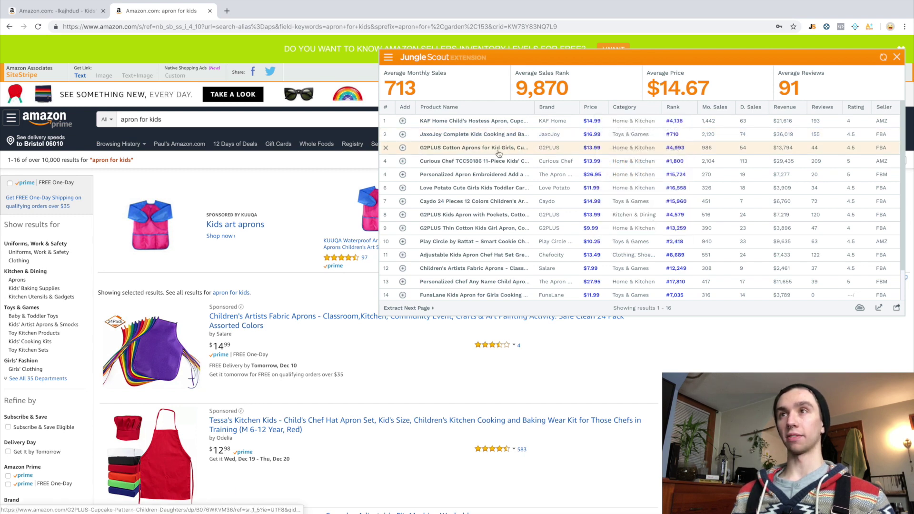
# Review the apron table's monthly sales, led by JaxoJoy's cooking set at 2,120 sales, $36,019 revenue
pyautogui.moveTo(499, 153)
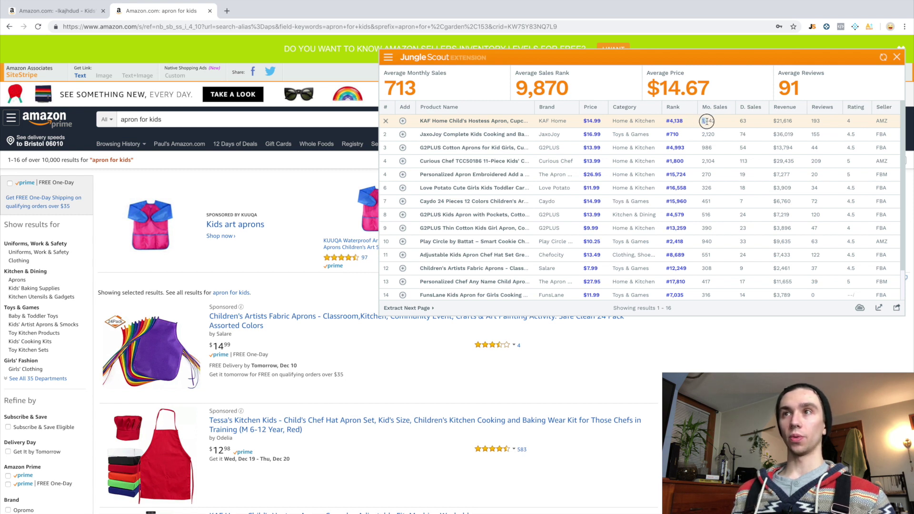
pyautogui.moveTo(720, 130); pyautogui.dragTo(707, 259)
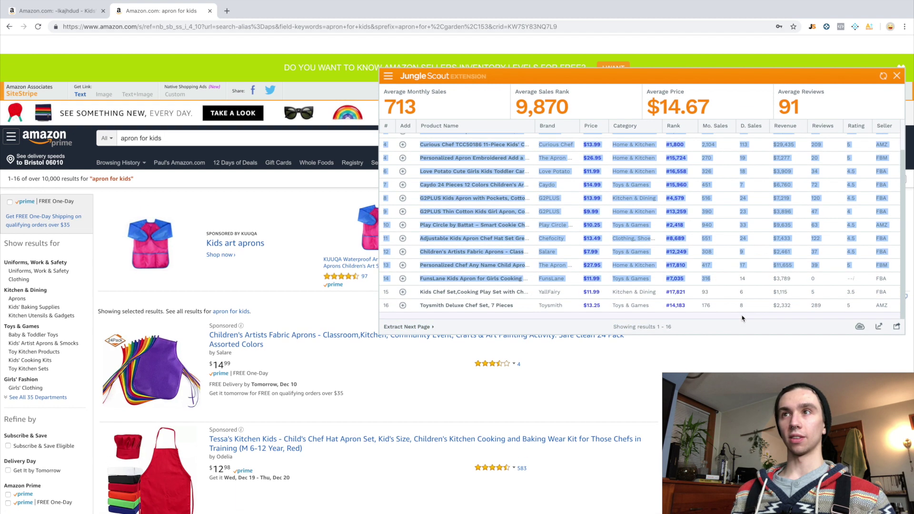
pyautogui.click(745, 328)
pyautogui.scroll(3, 633, 245)
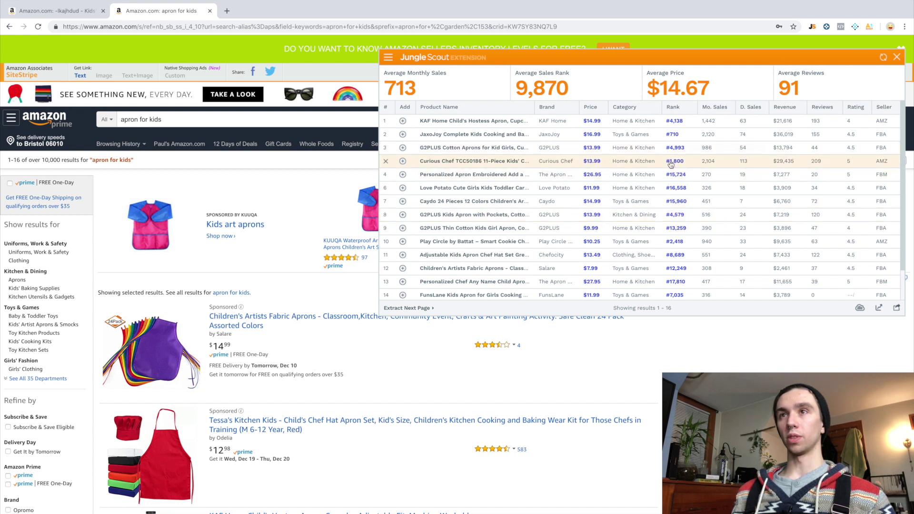
pyautogui.moveTo(514, 297)
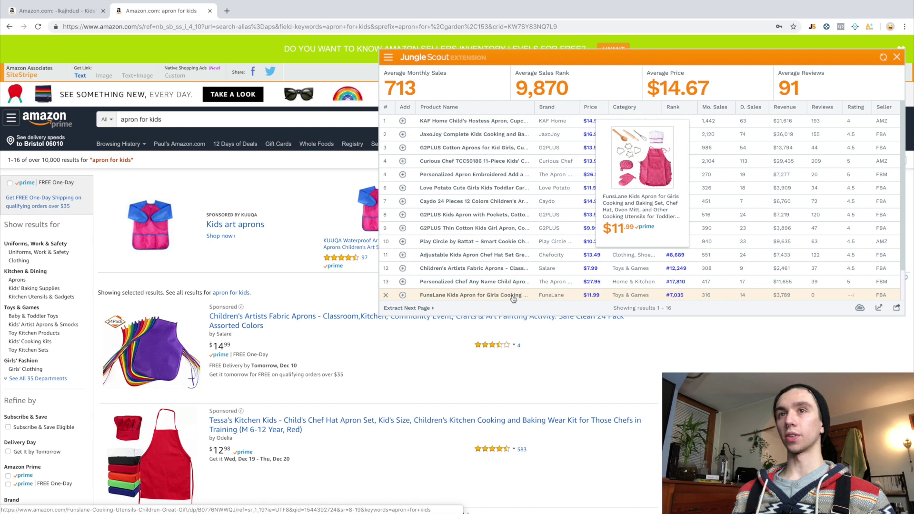
pyautogui.moveTo(482, 274)
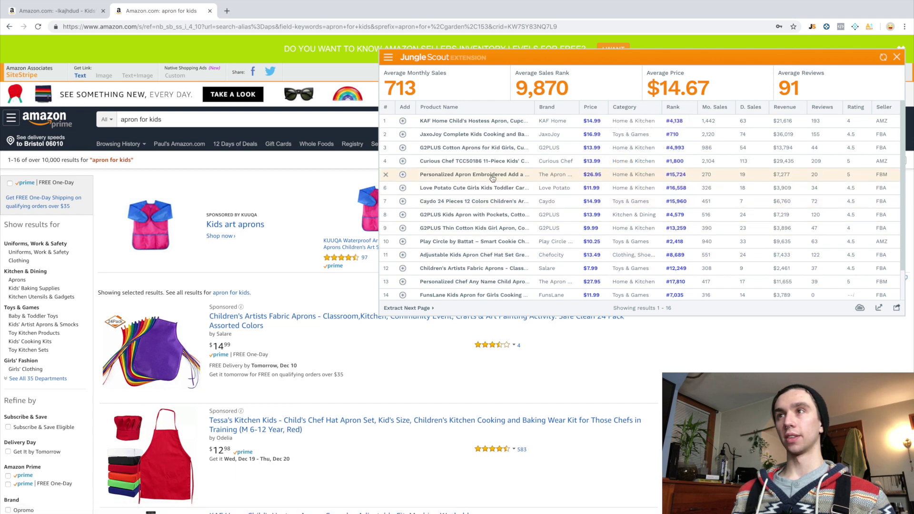
pyautogui.moveTo(484, 182)
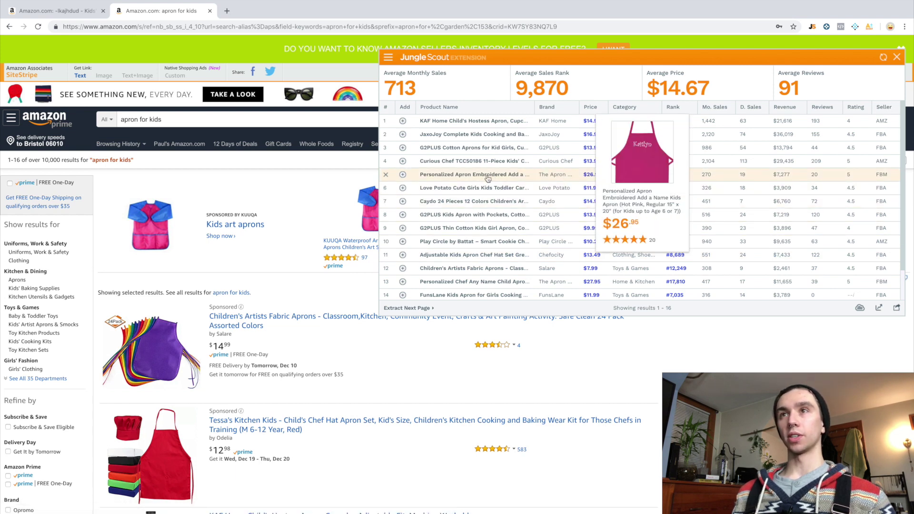
pyautogui.moveTo(476, 164)
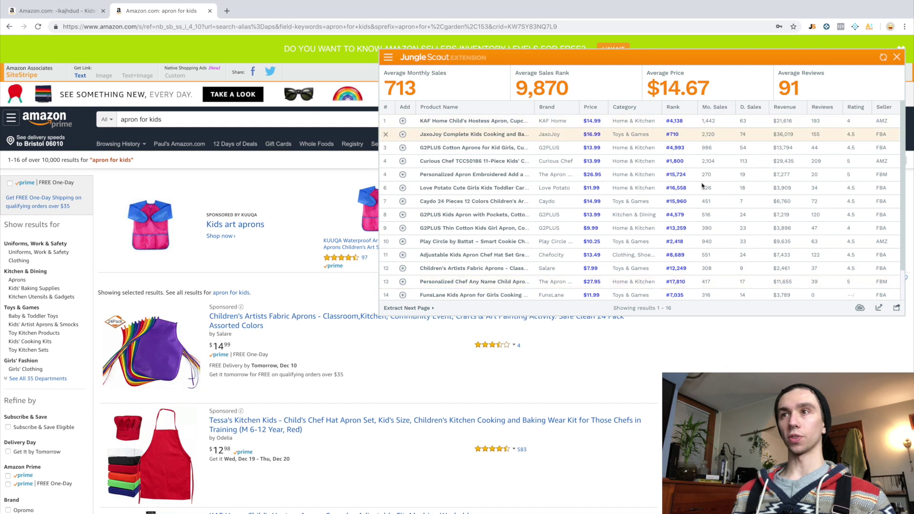
pyautogui.scroll(-2, 710, 181)
pyautogui.scroll(-2, 708, 179)
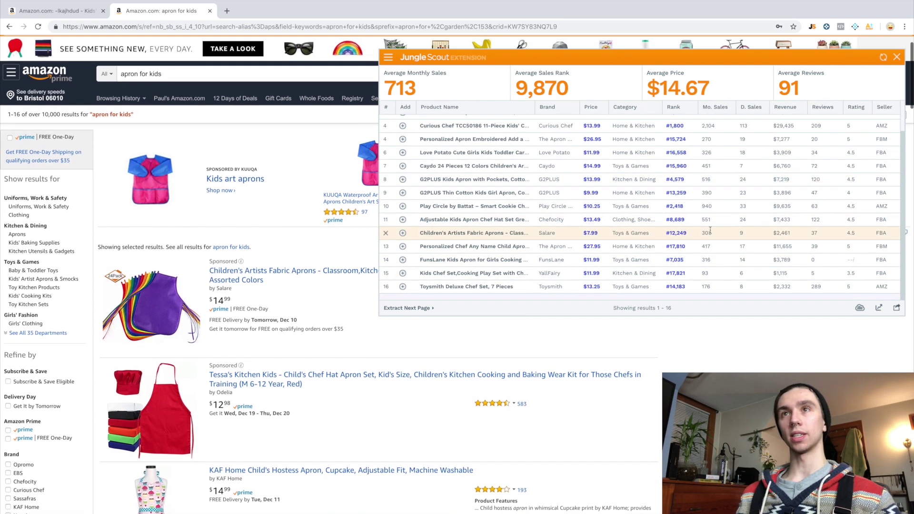
pyautogui.scroll(3, 713, 190)
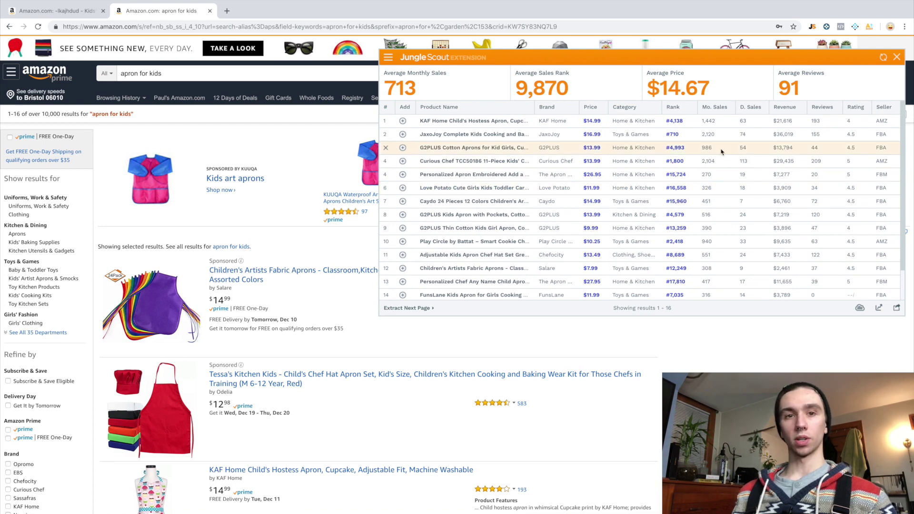
# Close Jungle Scout, scroll through the kids' apron listings, and reopen the Jungle Scout sales table
pyautogui.click(897, 58)
pyautogui.scroll(-5, 725, 258)
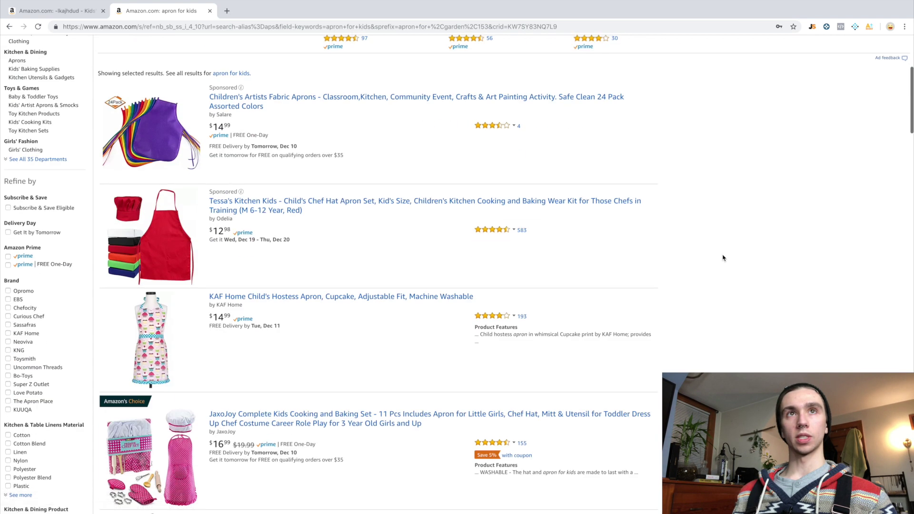
pyautogui.scroll(-2, 725, 258)
pyautogui.scroll(8, 725, 258)
pyautogui.scroll(-3, 719, 257)
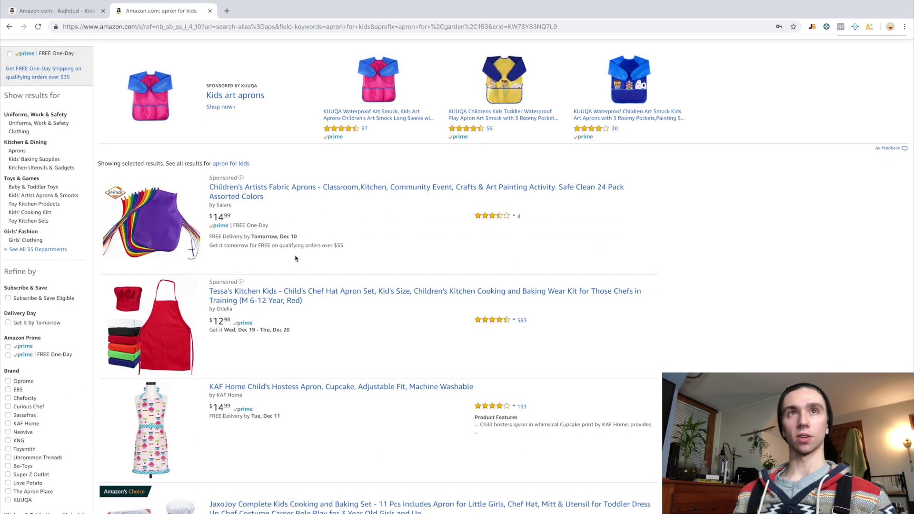
pyautogui.scroll(-3, 295, 258)
pyautogui.scroll(-4, 230, 164)
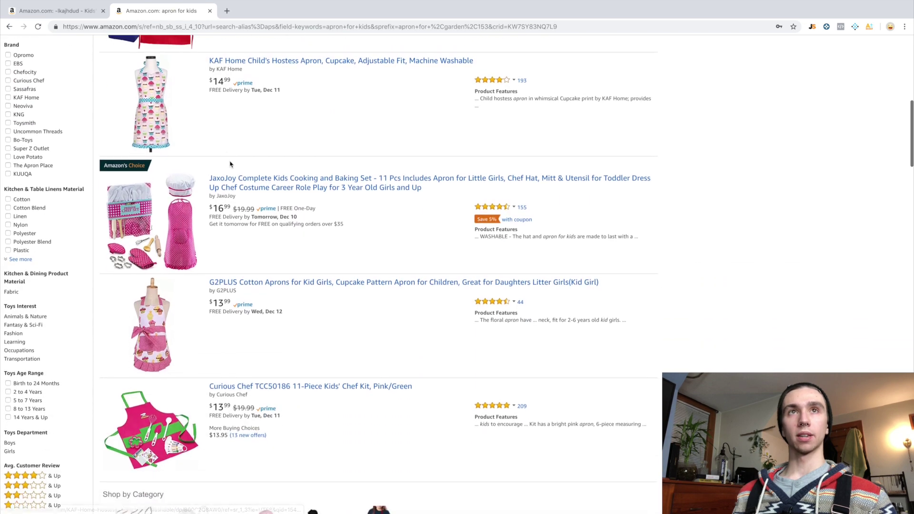
pyautogui.scroll(-1, 230, 165)
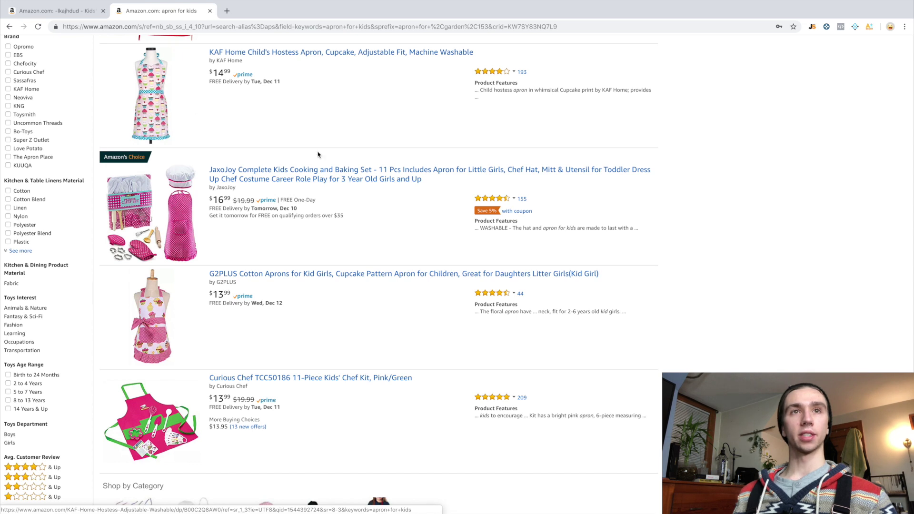
pyautogui.scroll(-2, 188, 224)
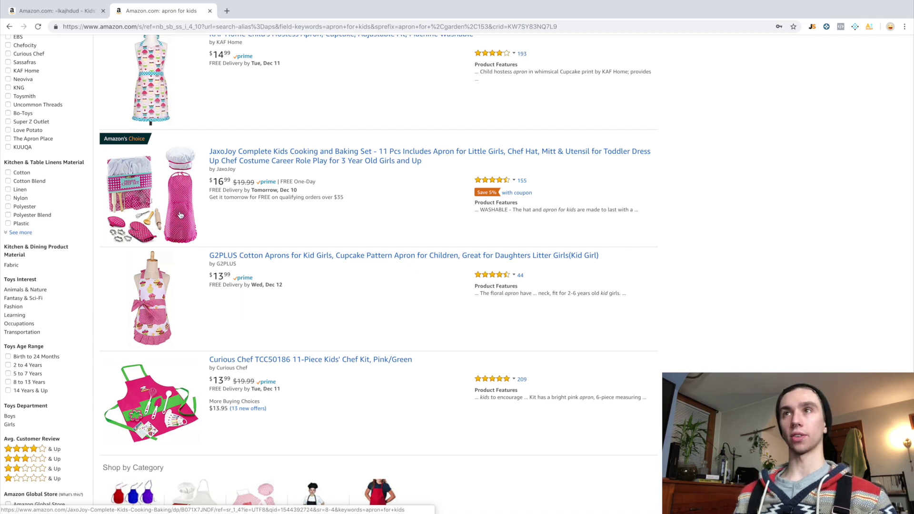
pyautogui.click(812, 26)
pyautogui.moveTo(468, 135)
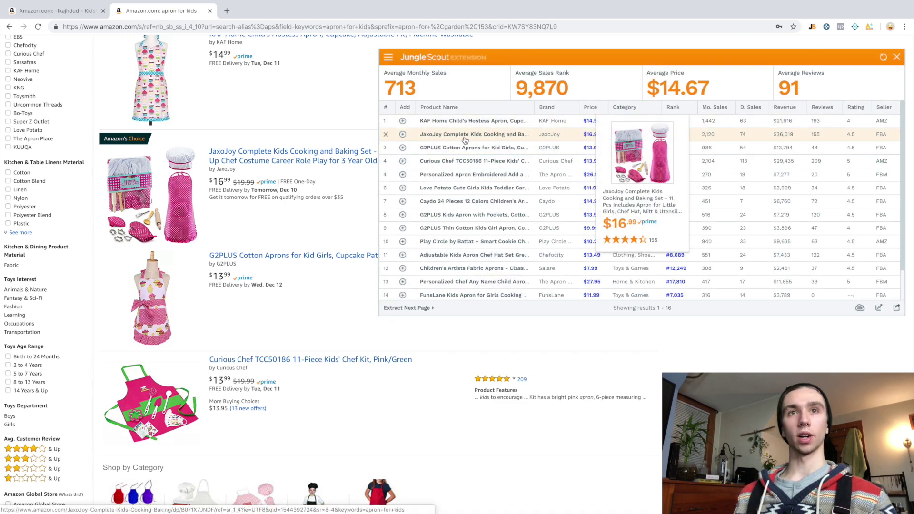
# Open the G2PLUS cupcake-pattern kids' cotton apron page ($13.99, 44 reviews) from the Jungle Scout table
pyautogui.click(304, 196)
pyautogui.scroll(-2, 303, 196)
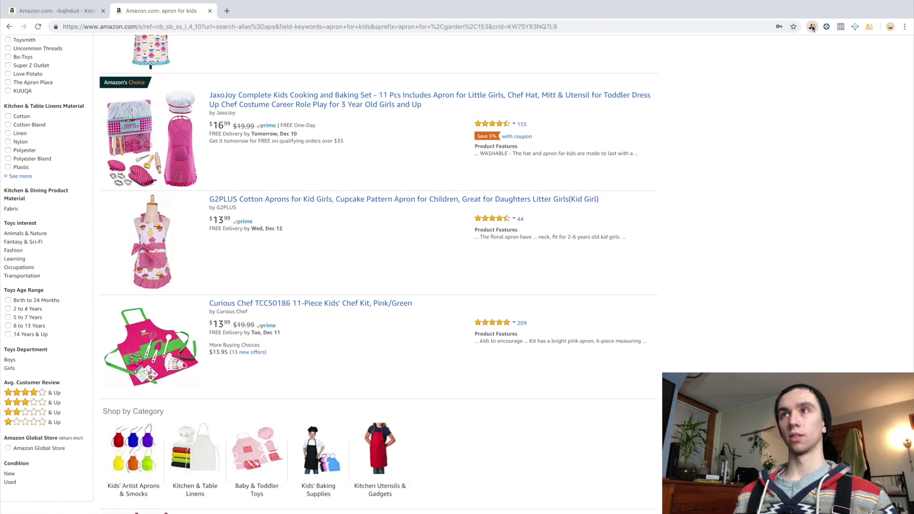
pyautogui.click(813, 28)
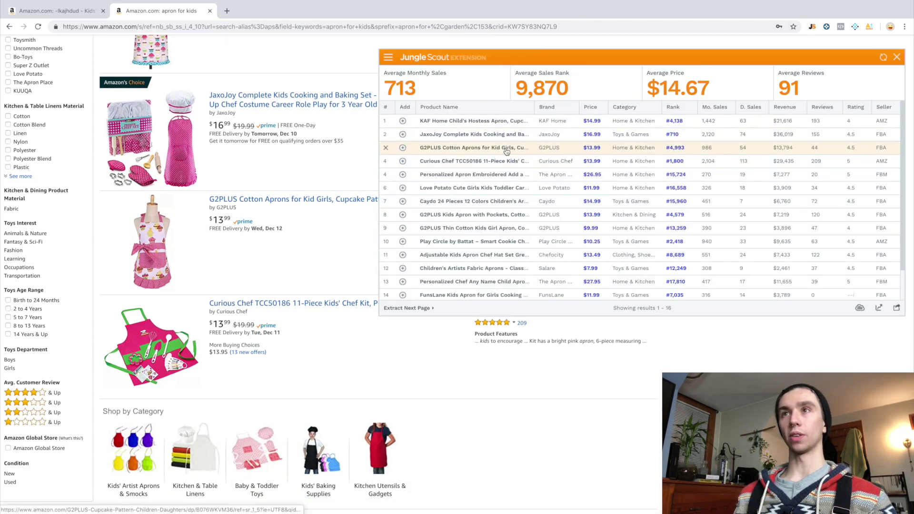
pyautogui.moveTo(506, 151)
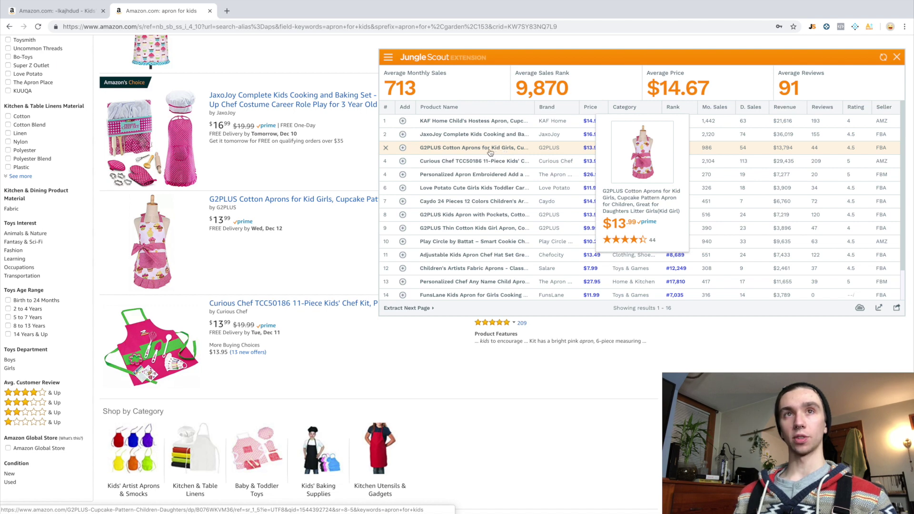
pyautogui.click(261, 202)
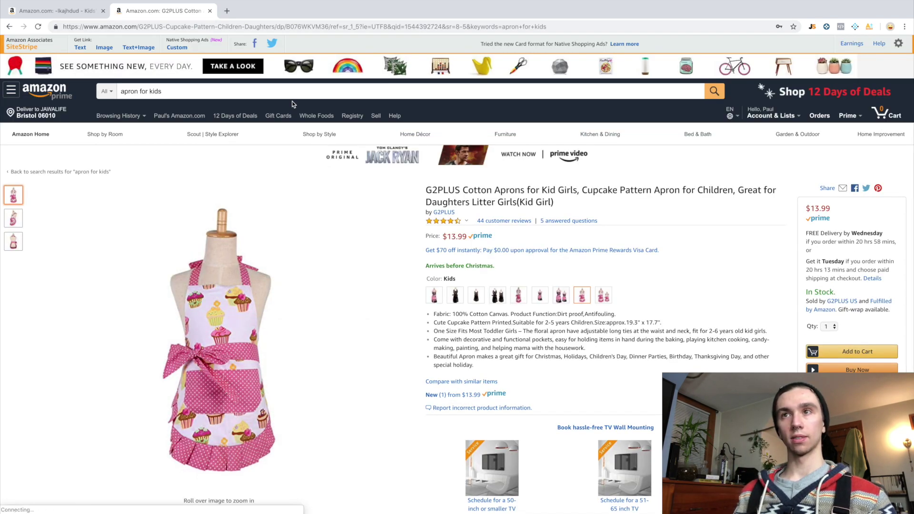
# Extend the G2PLUS apron's Keepa price and sales-rank chart to the full 381-day range
pyautogui.scroll(-9, 390, 252)
pyautogui.scroll(-1, 508, 267)
pyautogui.scroll(1, 508, 267)
pyautogui.scroll(3, 602, 258)
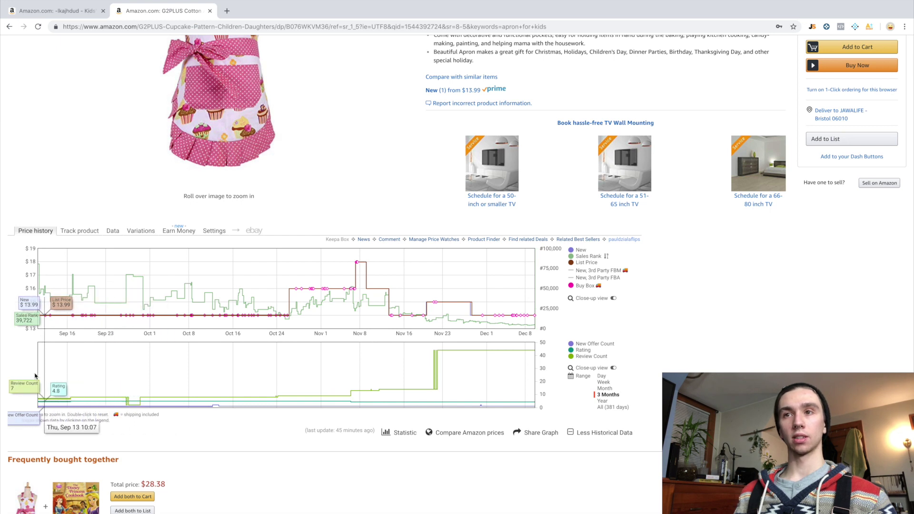
pyautogui.click(604, 407)
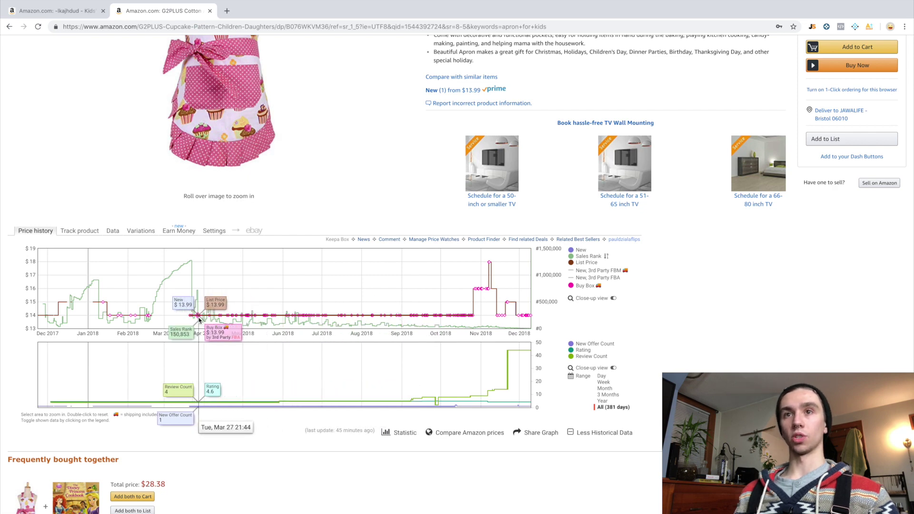
# Open Jungle Scout on the G2PLUS page to see 986 monthly sales and $13,794 revenue
pyautogui.scroll(7, 353, 330)
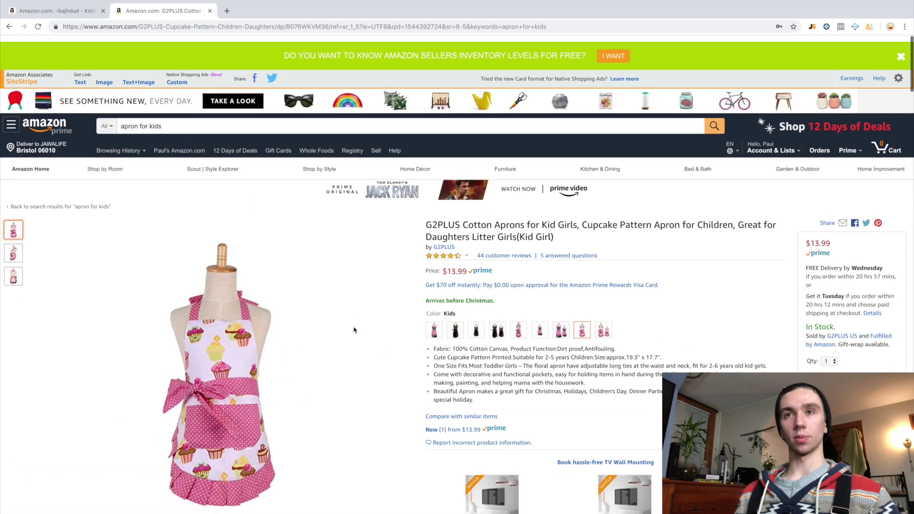
pyautogui.scroll(-1, 362, 328)
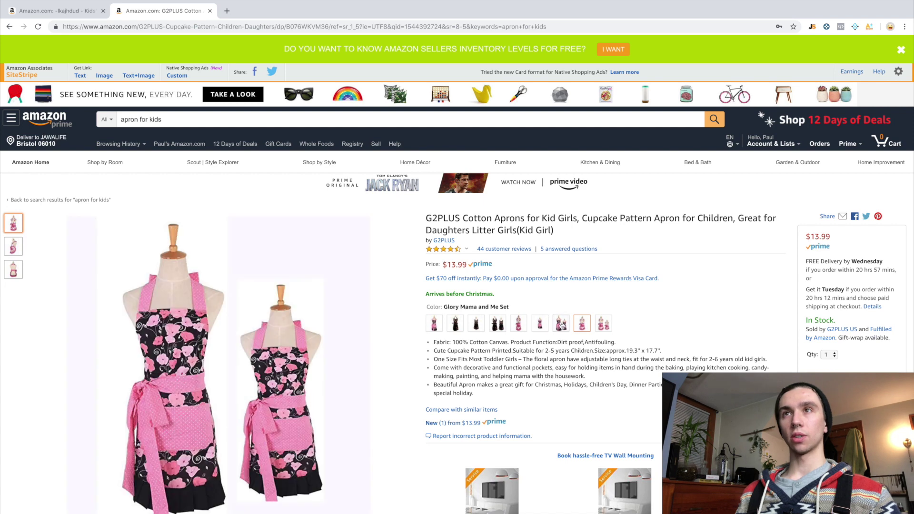
pyautogui.click(812, 26)
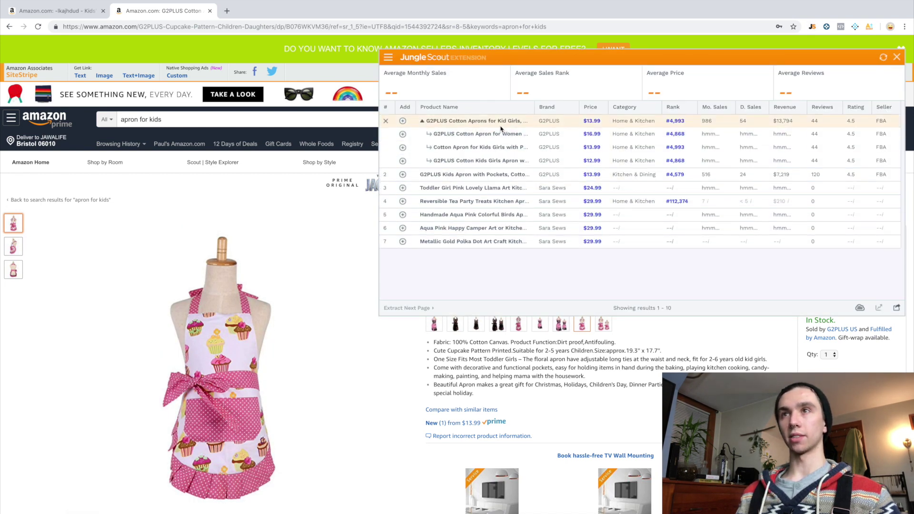
# Review the G2PLUS variant rows, led by the $27.99 mother-daughter set at 1,410 monthly sales
pyautogui.moveTo(491, 142)
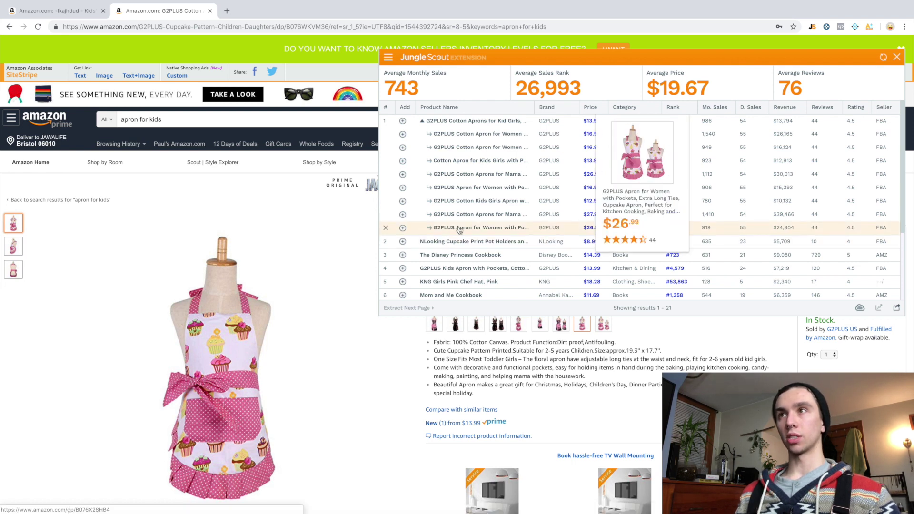
pyautogui.moveTo(469, 201)
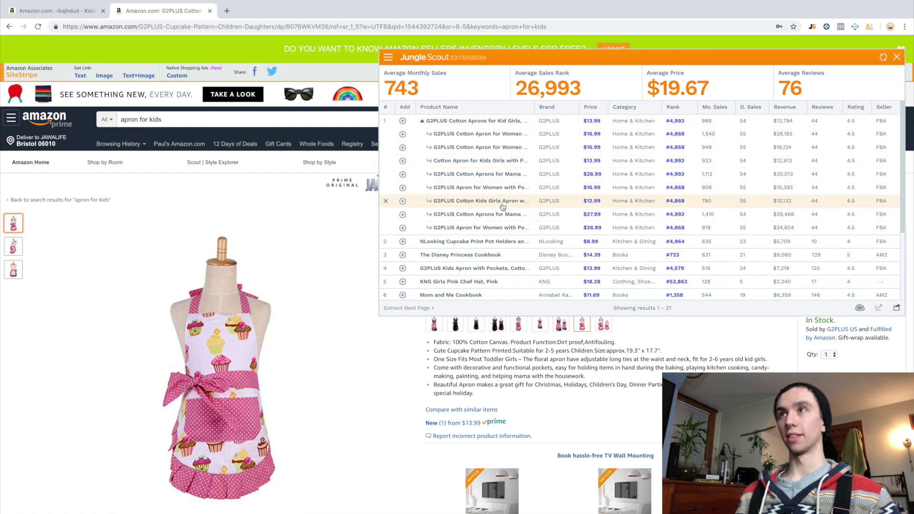
pyautogui.moveTo(532, 142)
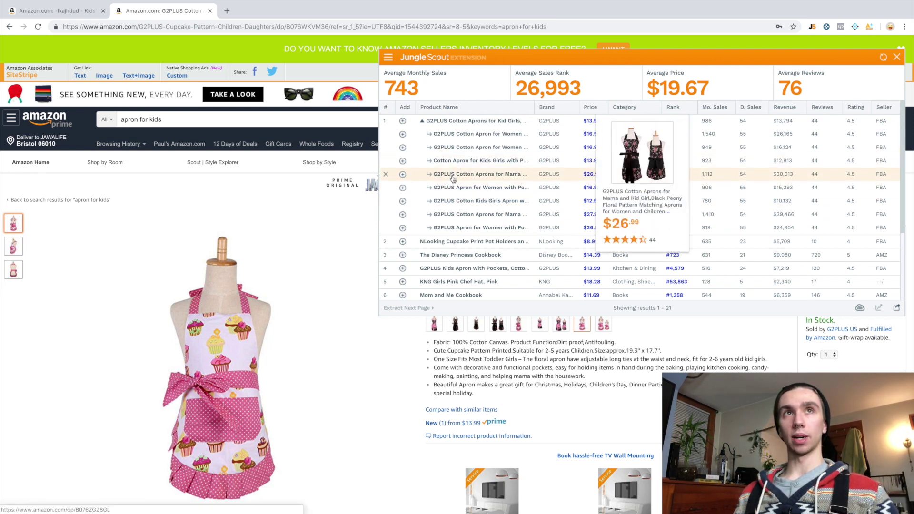
# Close Jungle Scout and search Alibaba for 'boys apron' in a new tab
pyautogui.press('Escape')
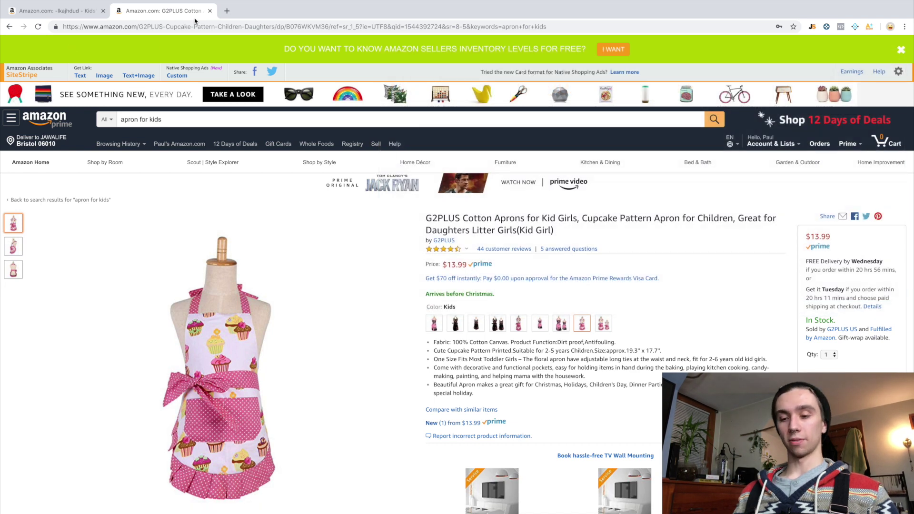
pyautogui.click(226, 11)
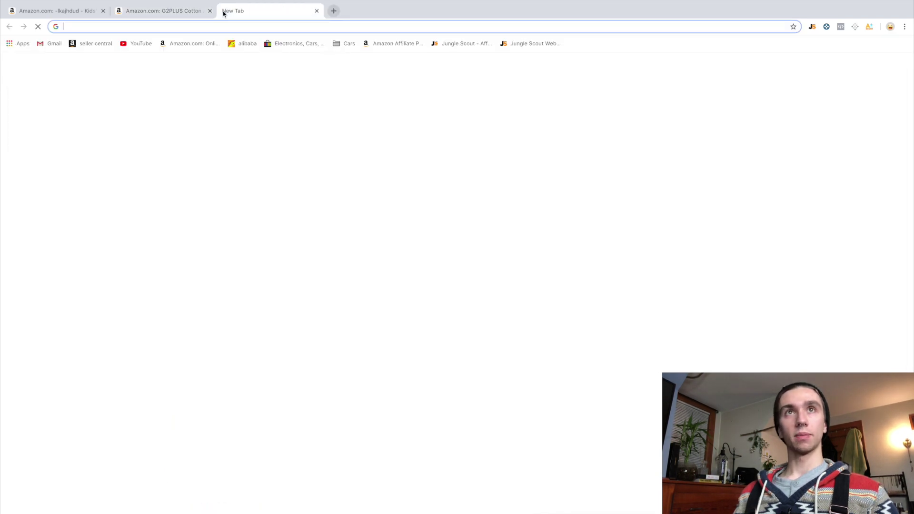
pyautogui.click(243, 43)
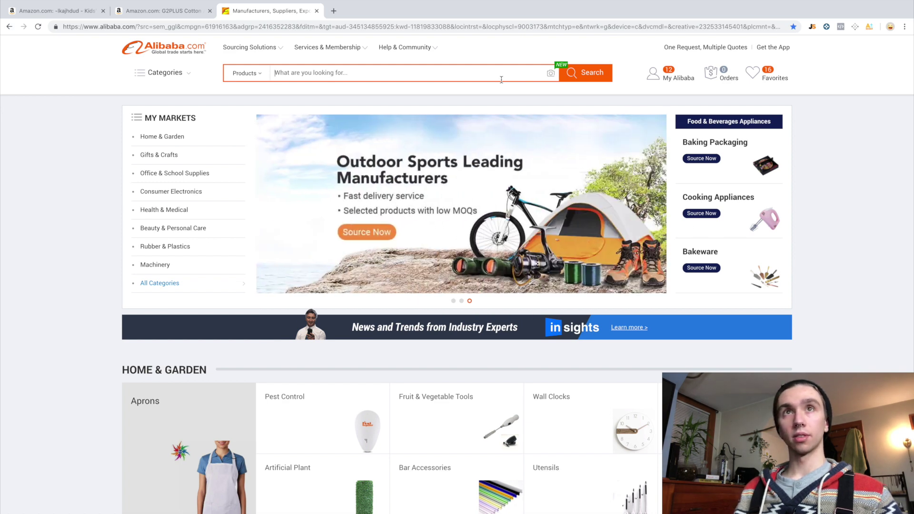
pyautogui.write('boys apron')
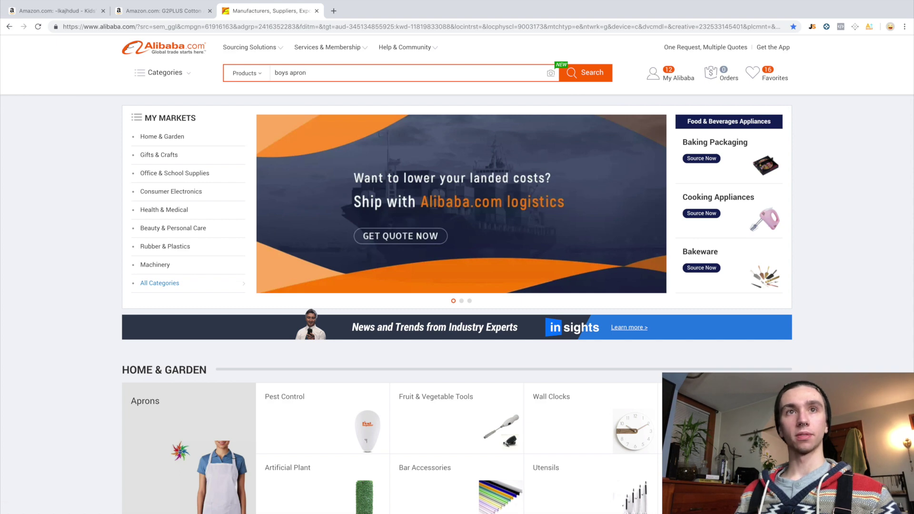
pyautogui.press('Return')
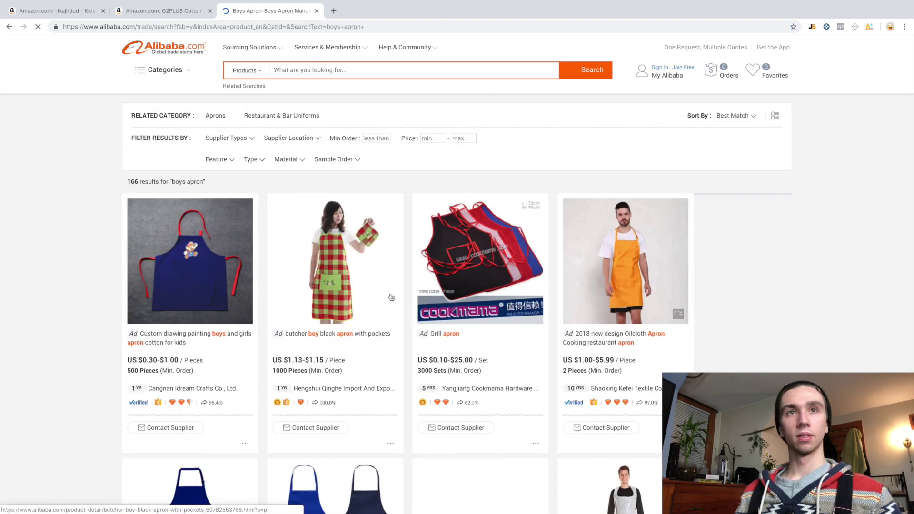
# Browse photos of the first, black cotton and school kid painting apron listings
pyautogui.click(246, 263)
pyautogui.click(247, 264)
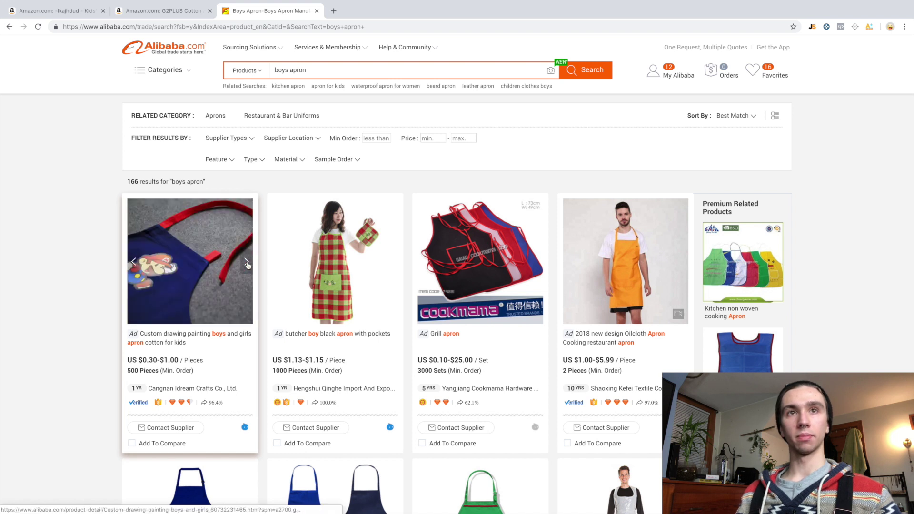
pyautogui.click(247, 263)
pyautogui.click(247, 263)
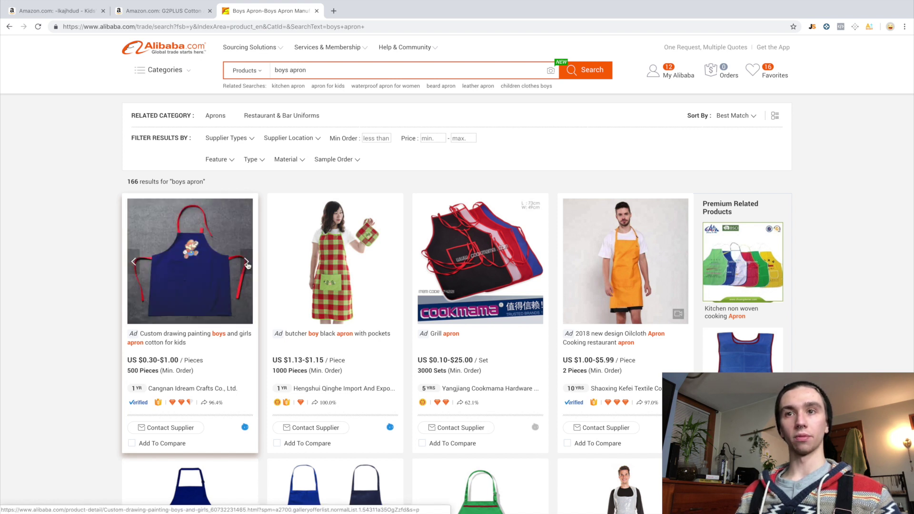
pyautogui.scroll(-8, 190, 273)
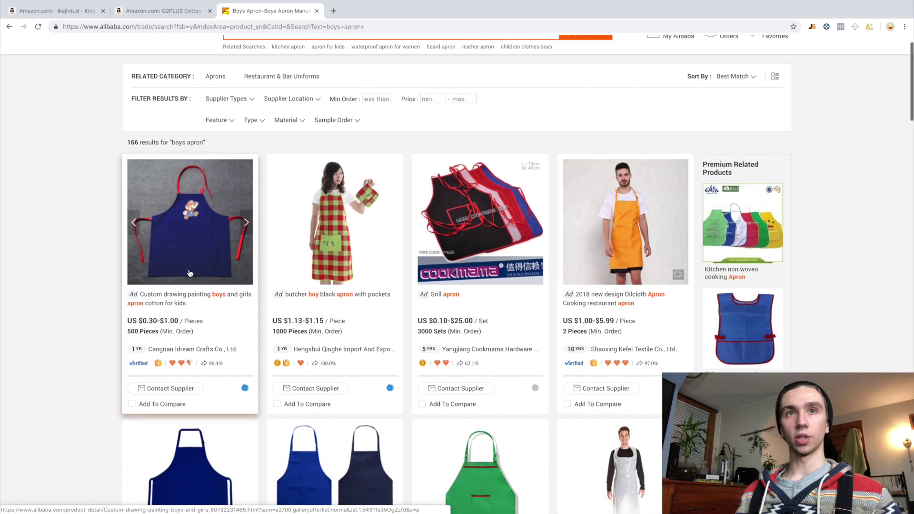
pyautogui.scroll(-3, 192, 275)
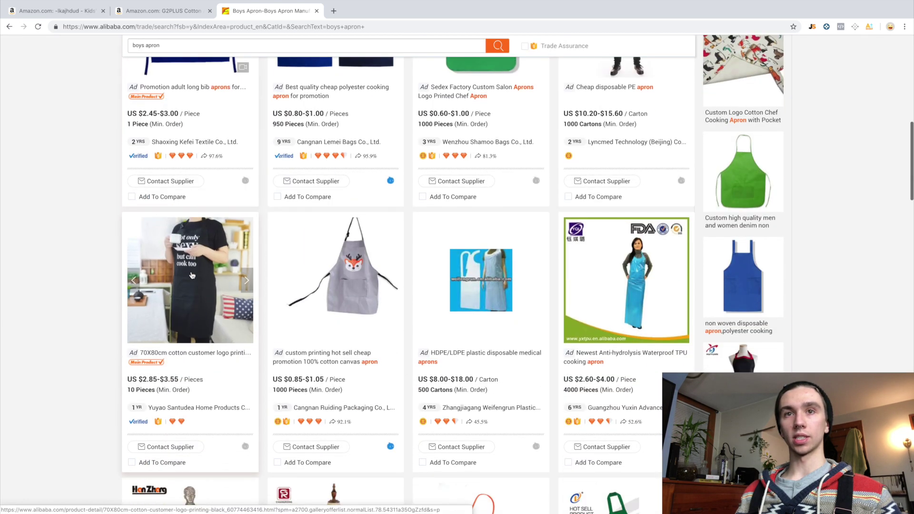
pyautogui.click(247, 284)
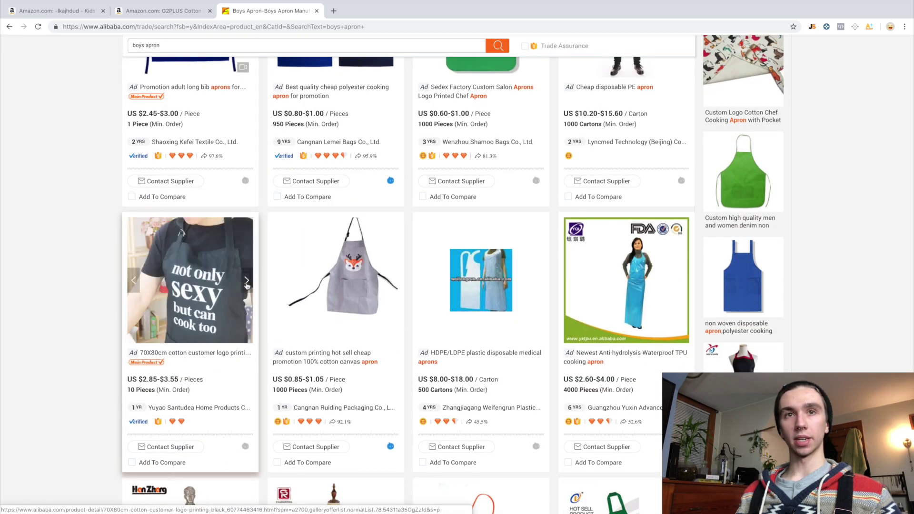
pyautogui.scroll(-9, 246, 286)
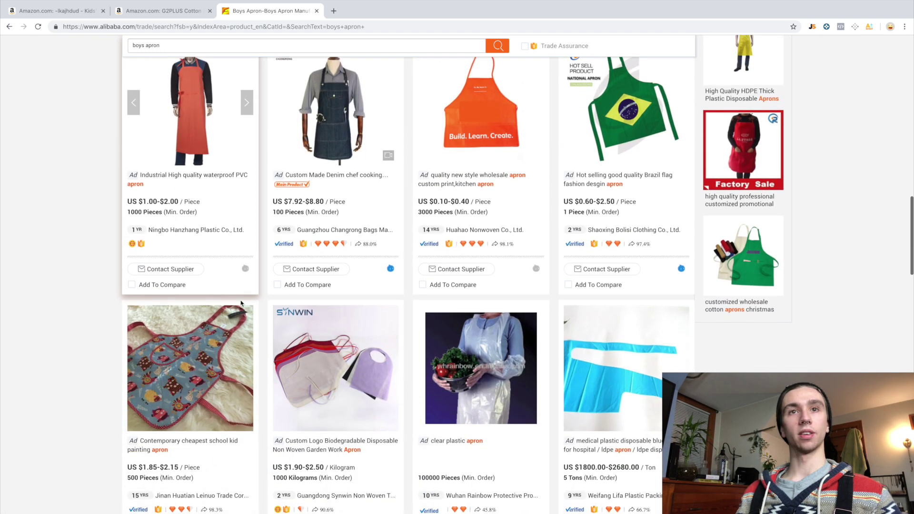
pyautogui.click(247, 369)
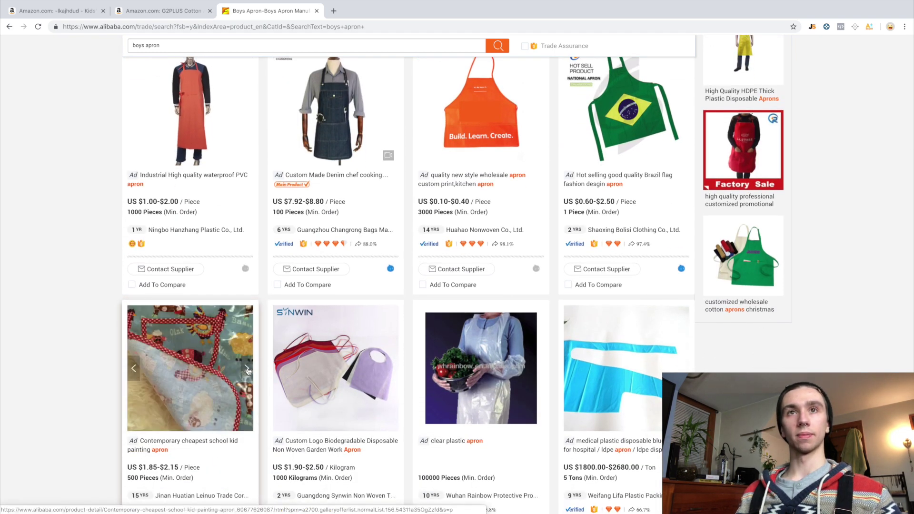
# Preview the school kid painting apron page, then open the custom drawing painting kids apron
pyautogui.click(247, 370)
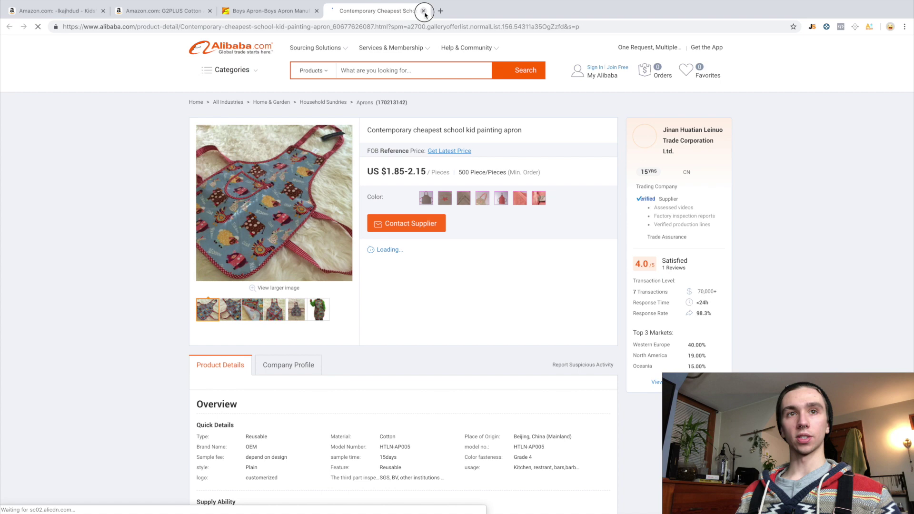
pyautogui.click(424, 10)
pyautogui.scroll(10, 261, 297)
pyautogui.scroll(-1, 262, 297)
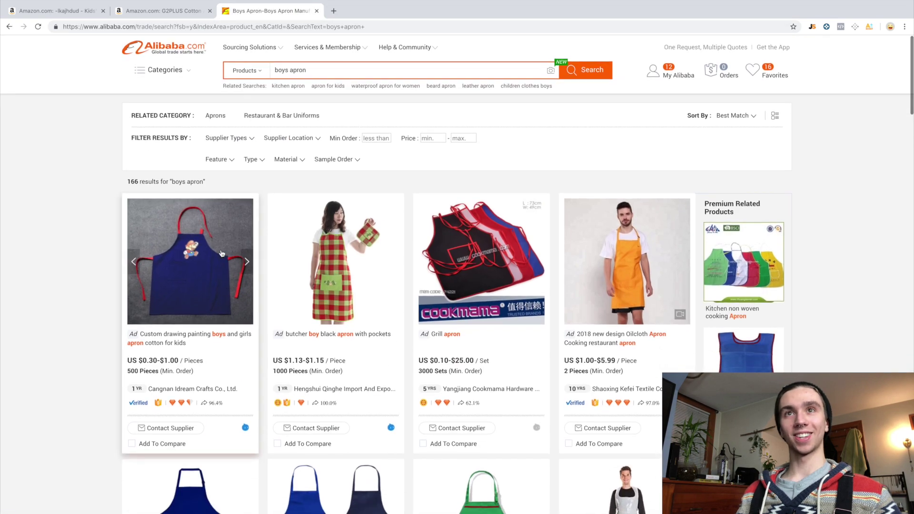
pyautogui.click(178, 343)
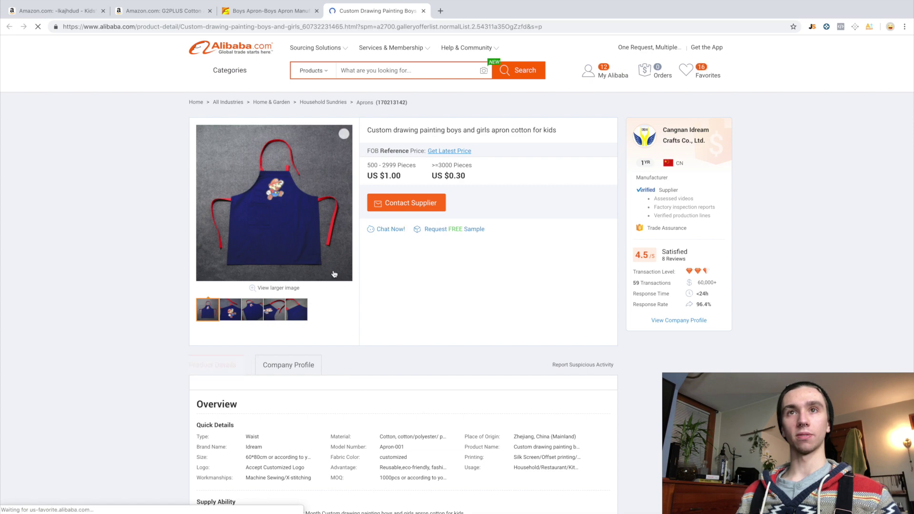
# Review the listing's quick details, highlighting the customized fabric colour and product name
pyautogui.scroll(-5, 351, 191)
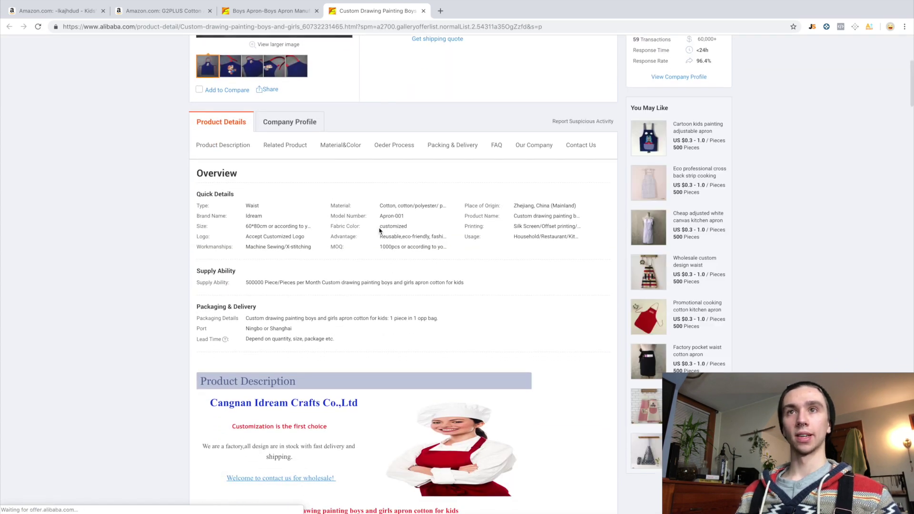
pyautogui.doubleClick(381, 229)
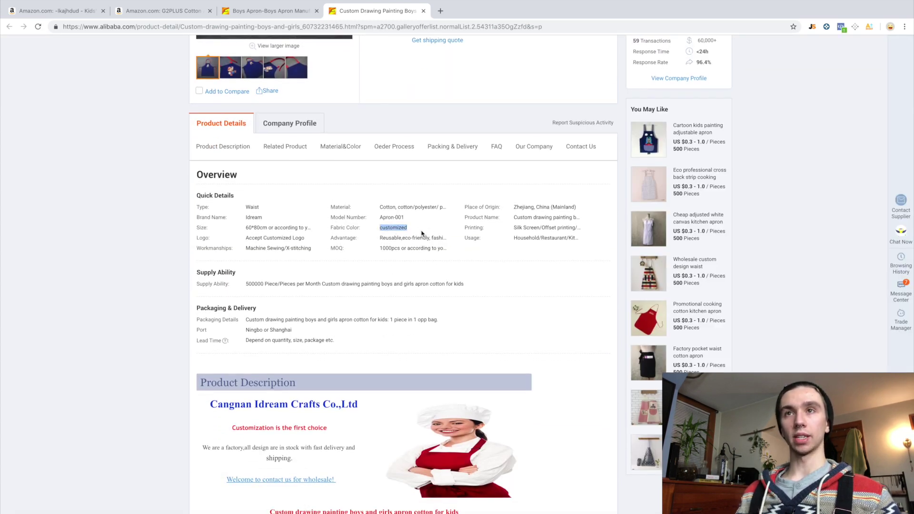
pyautogui.click(422, 234)
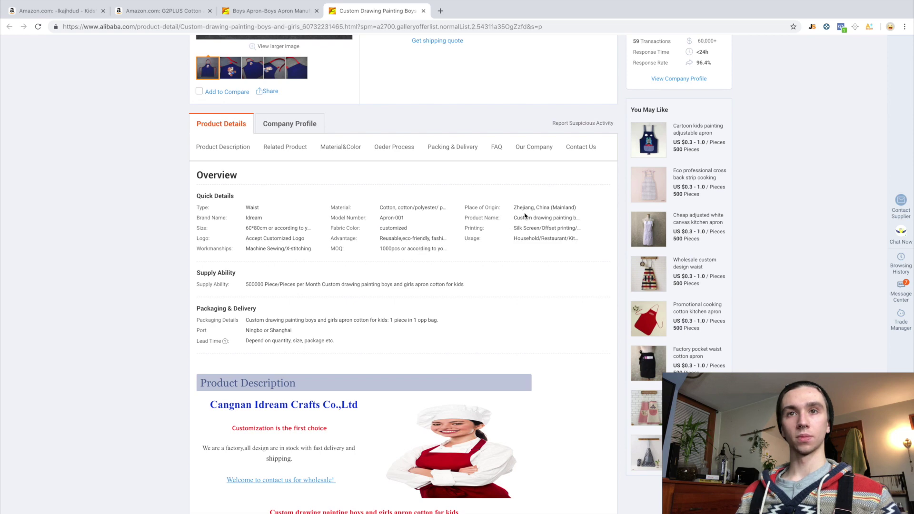
pyautogui.moveTo(514, 221); pyautogui.dragTo(566, 213)
pyautogui.scroll(-15, 448, 251)
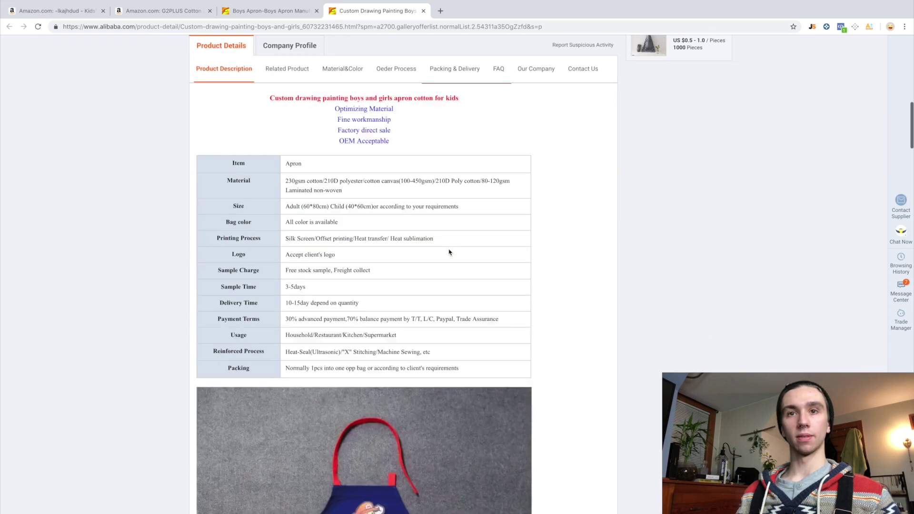
pyautogui.scroll(-10, 447, 252)
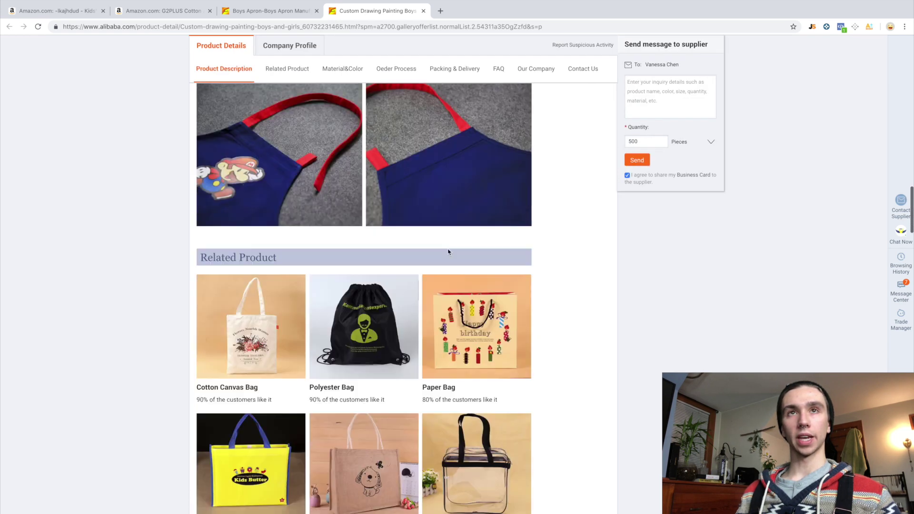
pyautogui.scroll(-12, 447, 253)
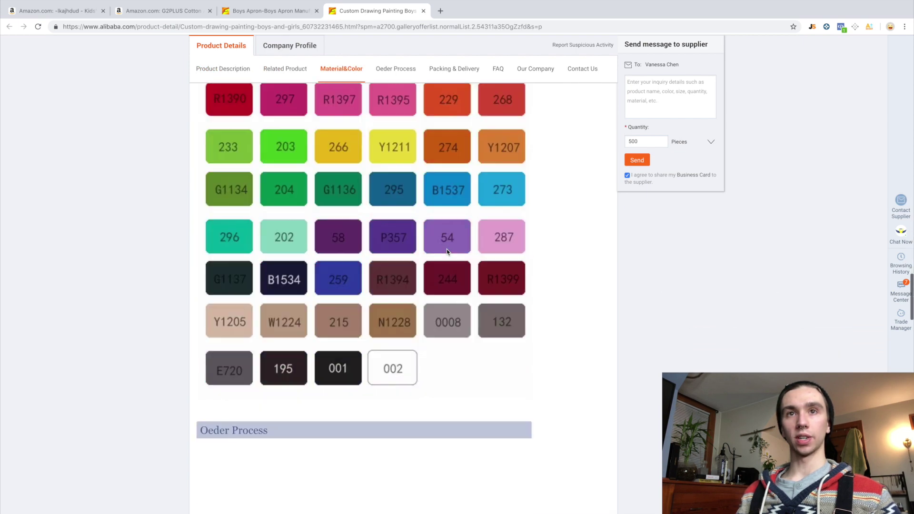
pyautogui.scroll(8, 447, 254)
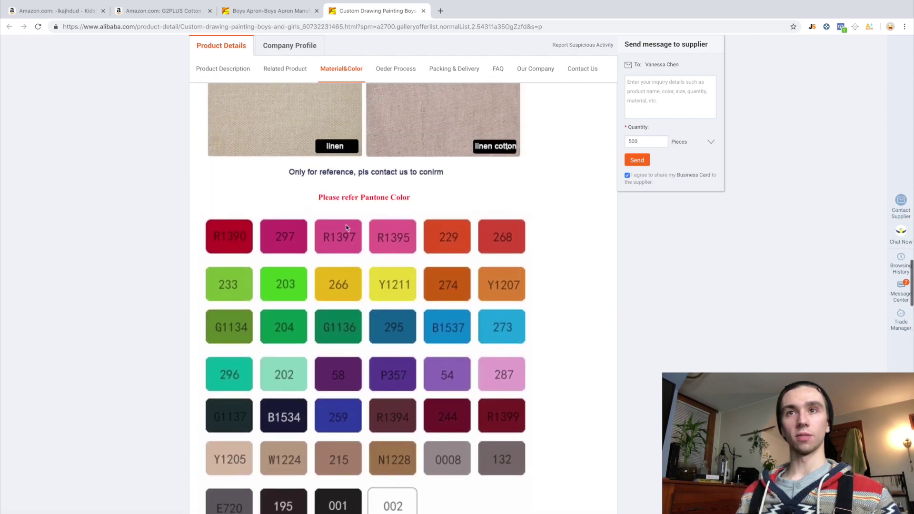
pyautogui.scroll(-10, 313, 374)
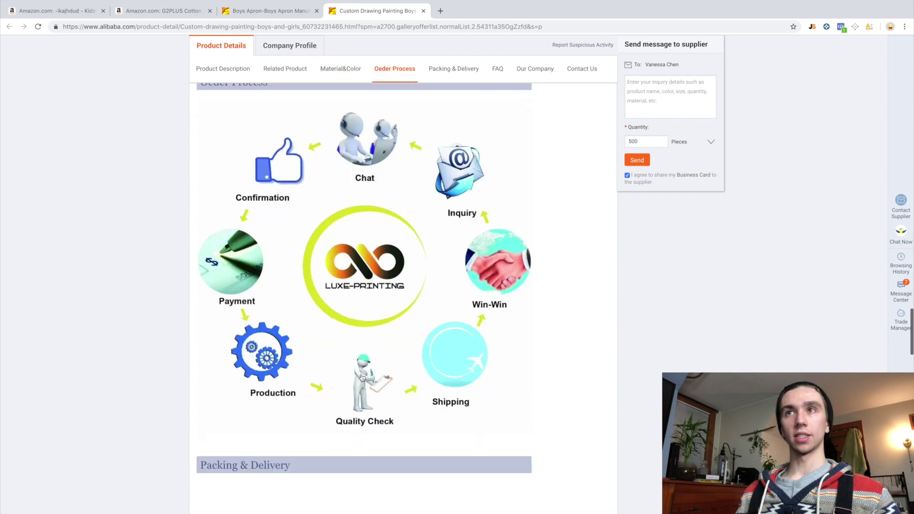
pyautogui.scroll(8, 360, 377)
pyautogui.scroll(15, 360, 378)
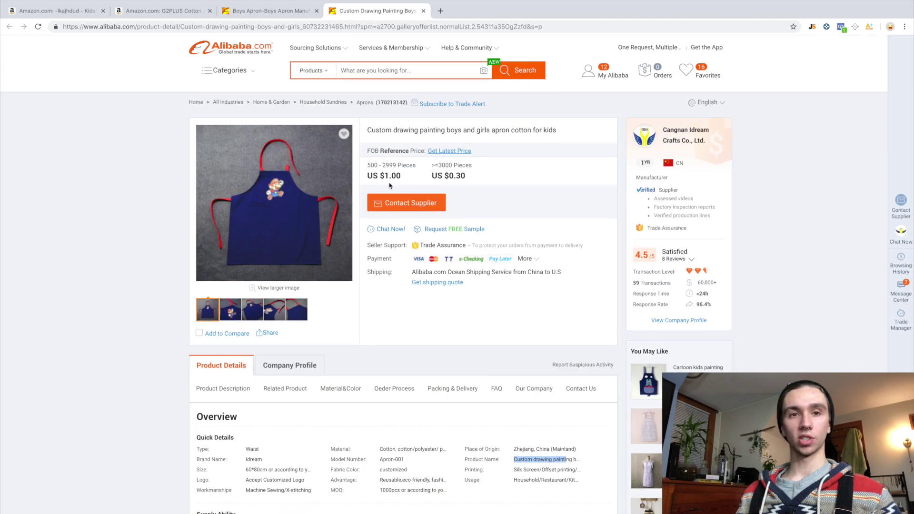
# Highlight the 500-piece minimum order quantity and the US $1.00 unit price
pyautogui.doubleClick(374, 165)
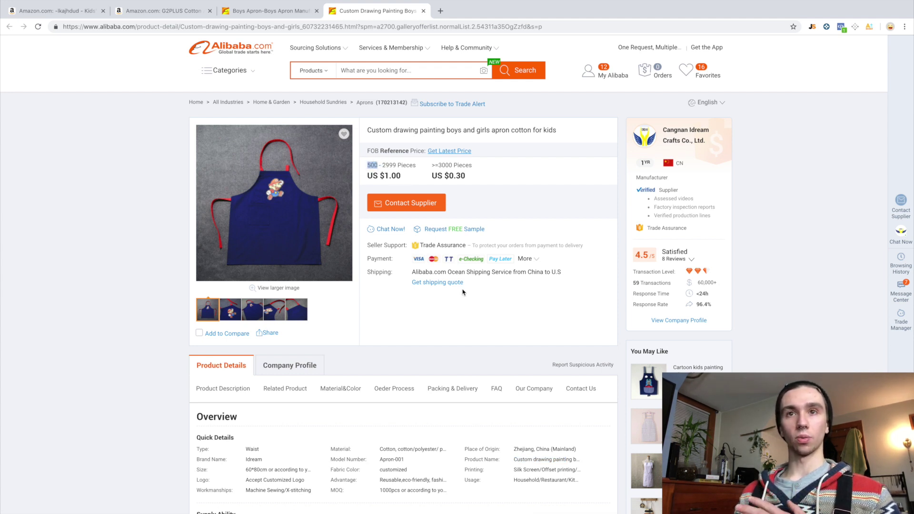
pyautogui.scroll(-2, 463, 292)
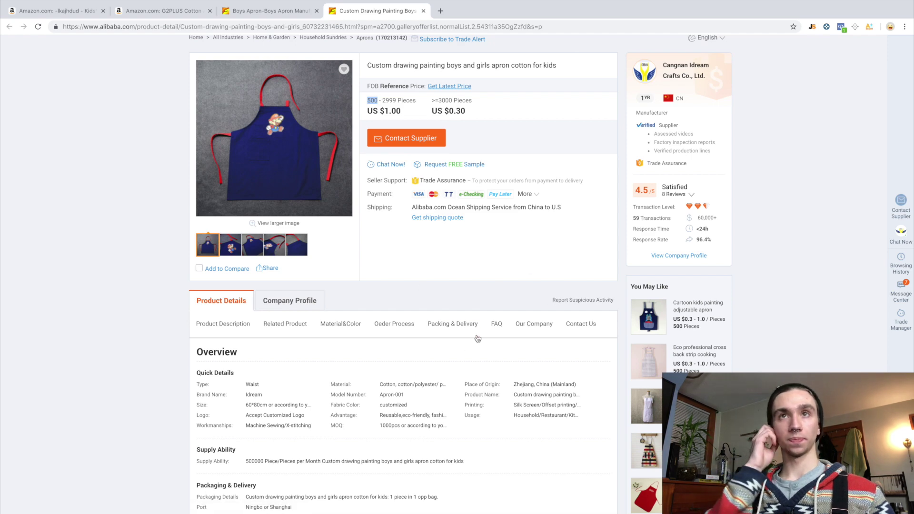
pyautogui.scroll(2, 407, 296)
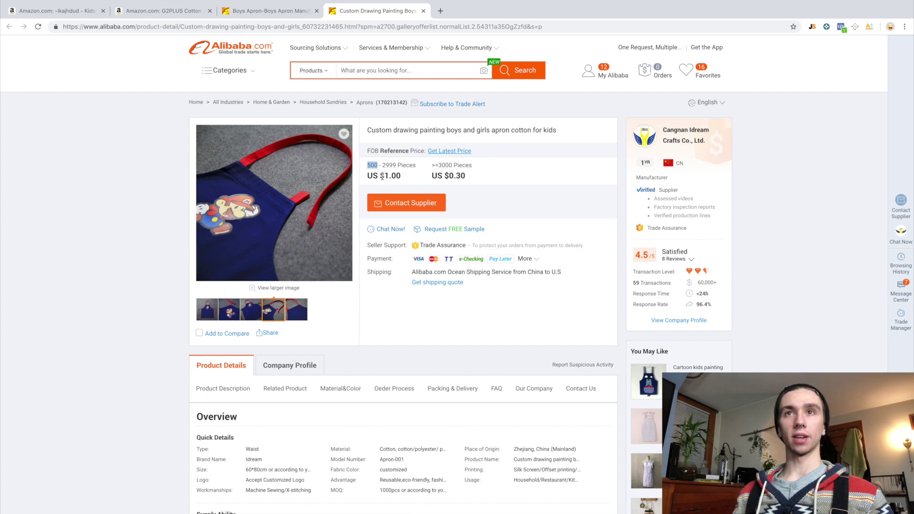
pyautogui.moveTo(386, 177); pyautogui.dragTo(405, 177)
pyautogui.click(411, 181)
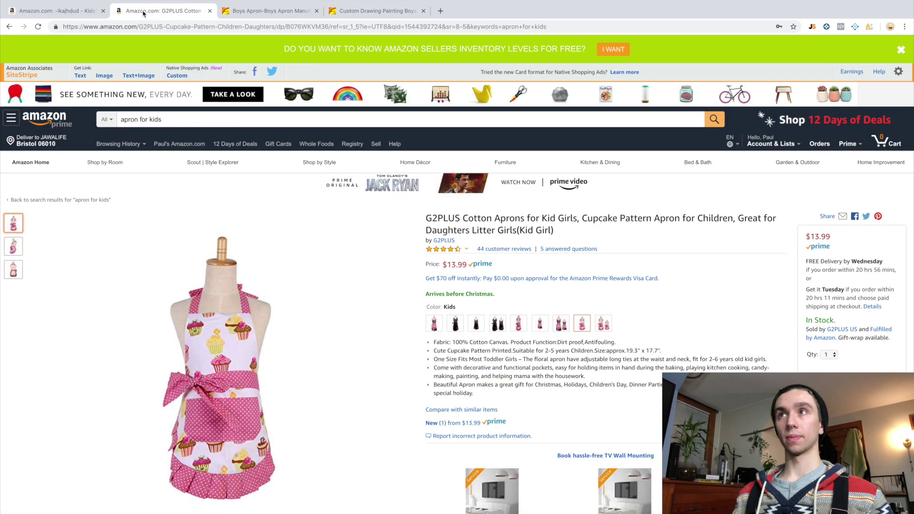
# Set the product cost to $2.25 in the AMZScout FBA calculator, giving 284.96% ROI
pyautogui.click(812, 27)
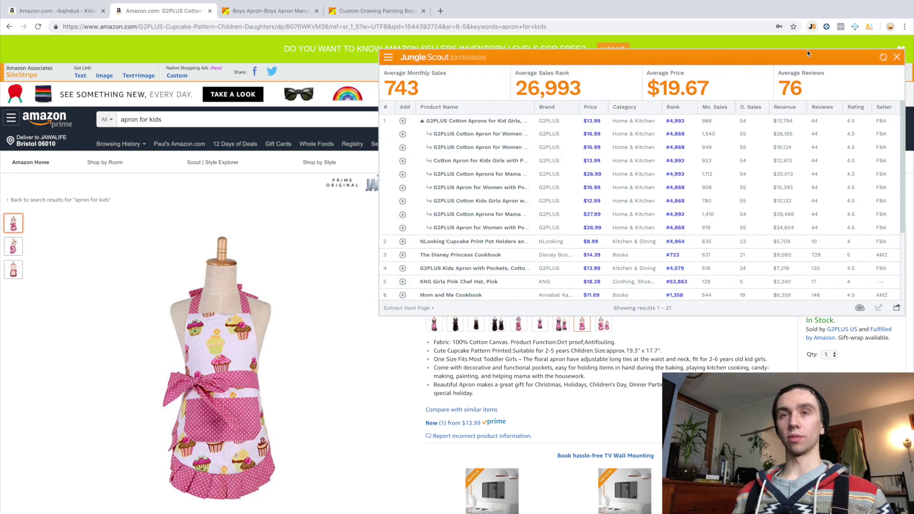
pyautogui.click(896, 58)
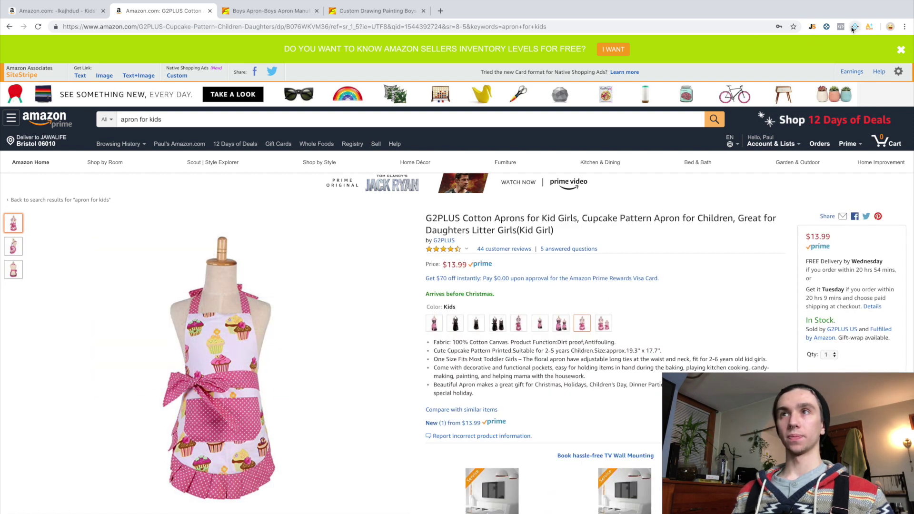
pyautogui.click(873, 29)
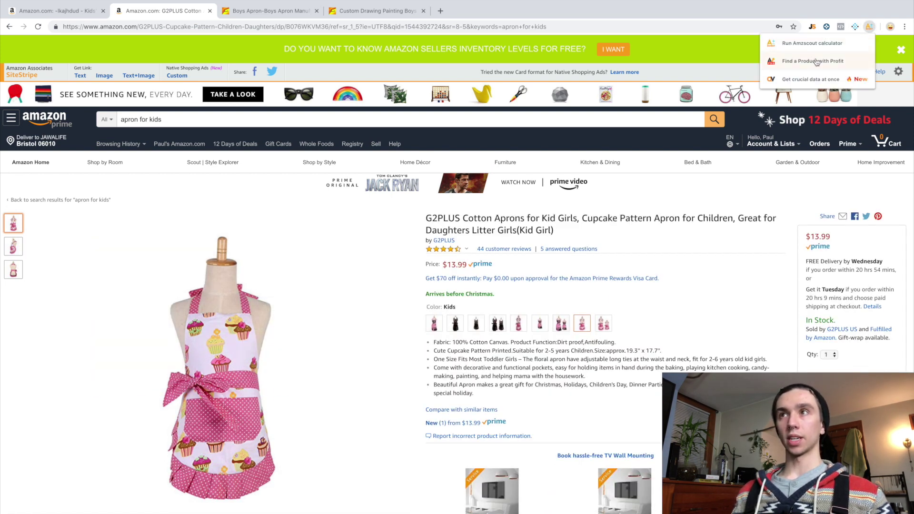
pyautogui.click(815, 47)
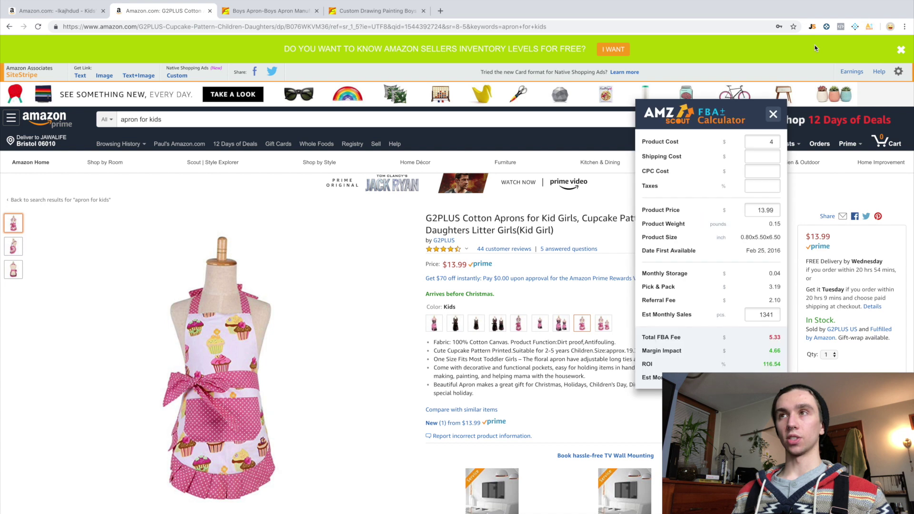
pyautogui.click(776, 143)
pyautogui.click(776, 144)
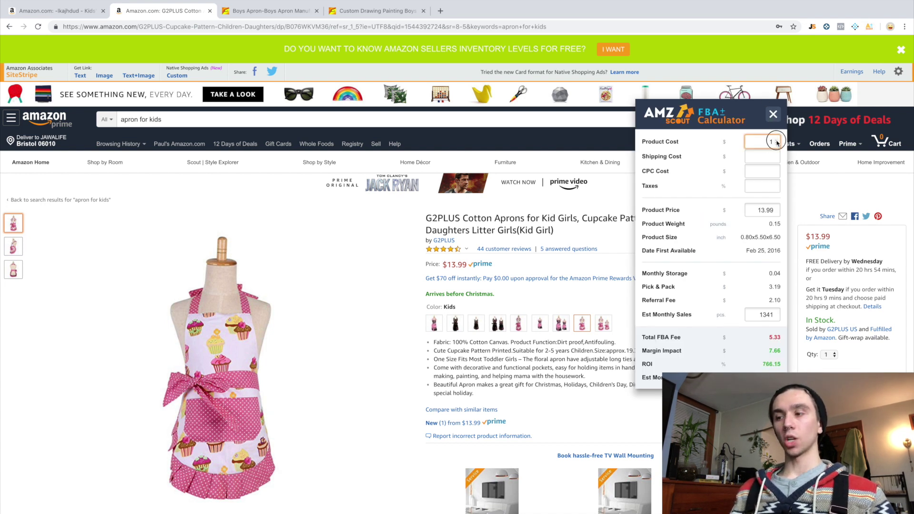
pyautogui.click(771, 141)
pyautogui.write('.75')
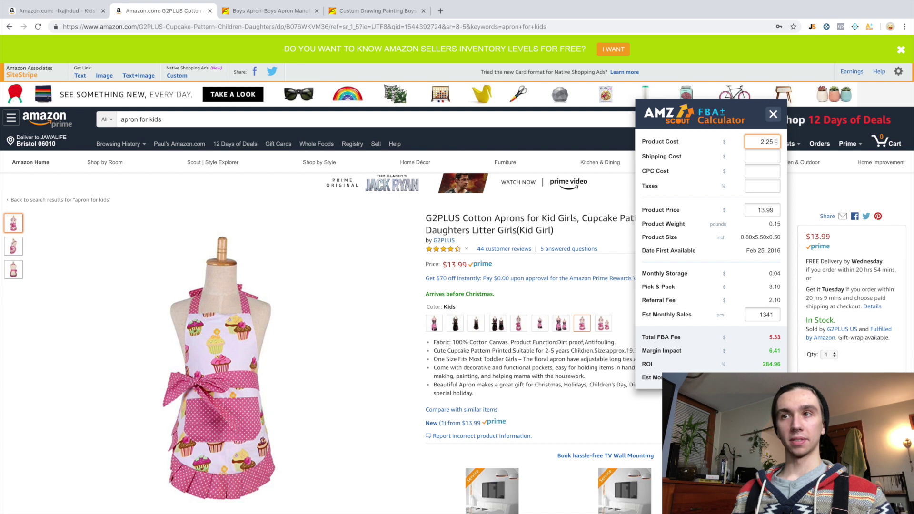
pyautogui.click(779, 372)
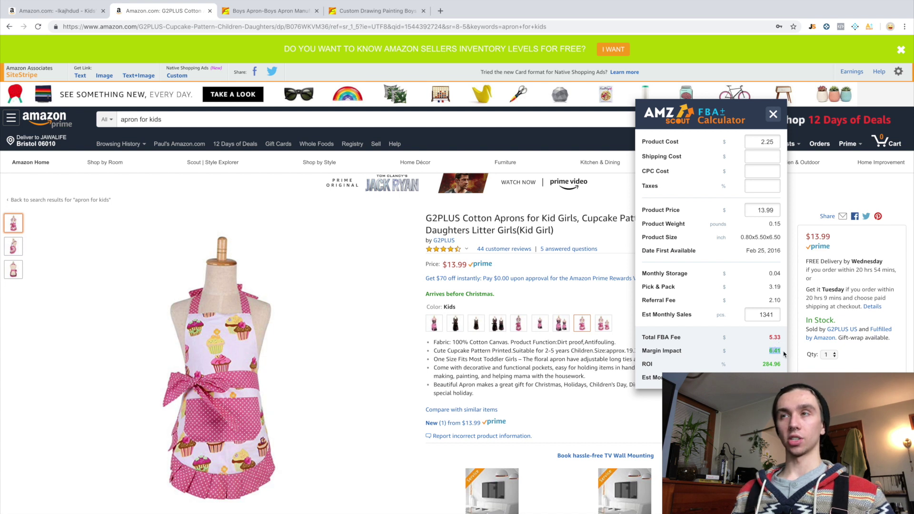
pyautogui.doubleClick(760, 142)
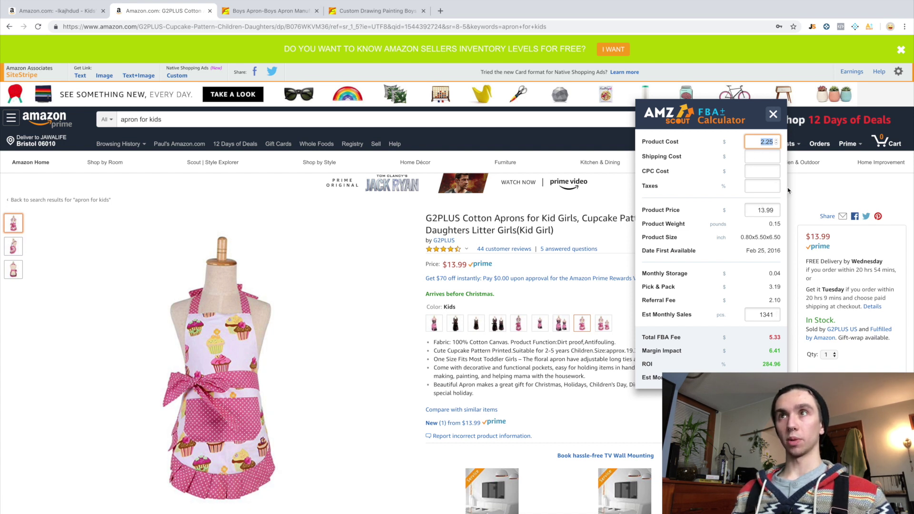
pyautogui.click(776, 119)
# Recheck Jungle Scout's 986 monthly and 54 daily sales for the first listing, then close it
pyautogui.click(813, 27)
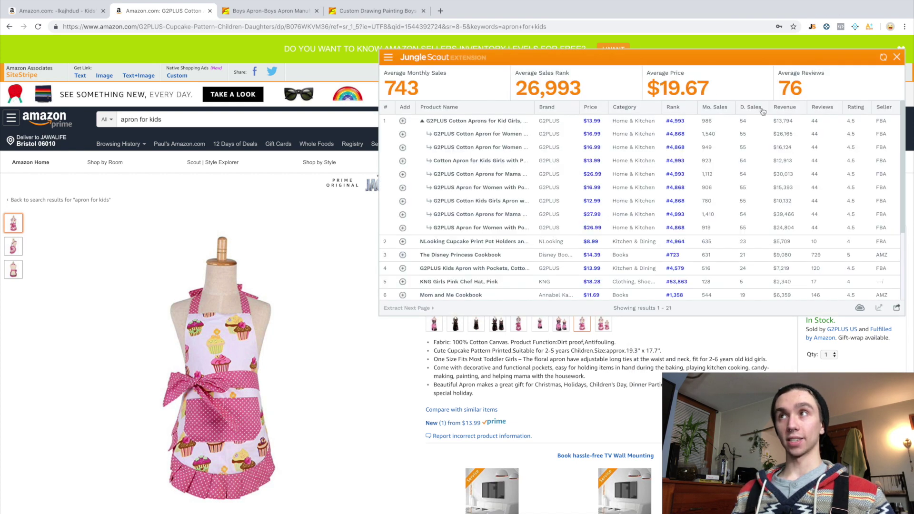
pyautogui.moveTo(711, 121); pyautogui.dragTo(701, 120)
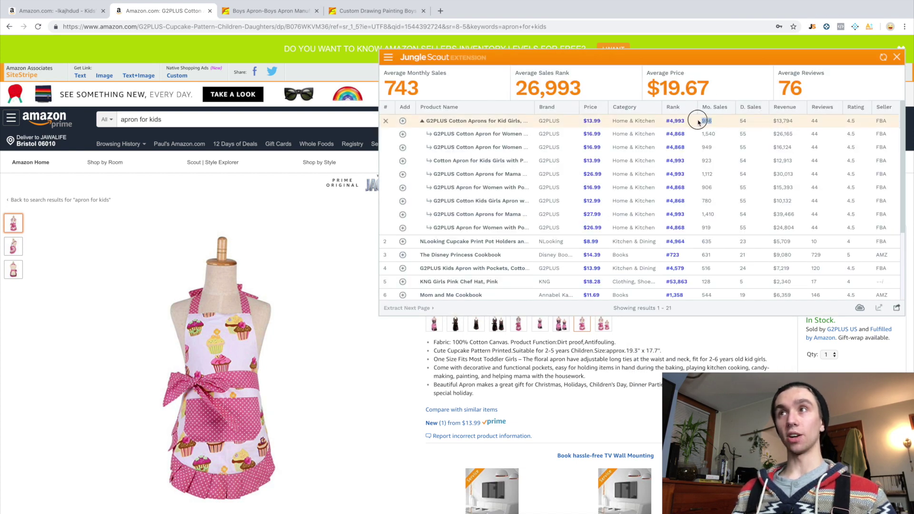
pyautogui.doubleClick(743, 120)
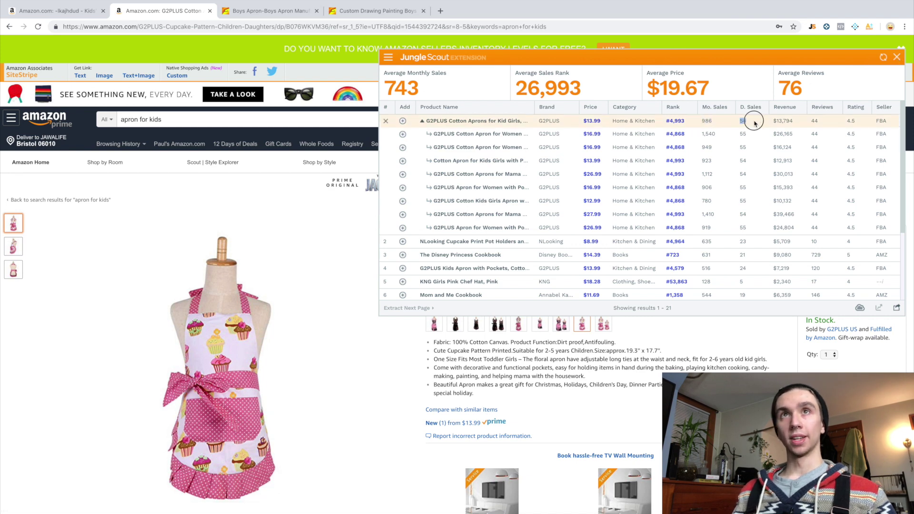
pyautogui.click(897, 58)
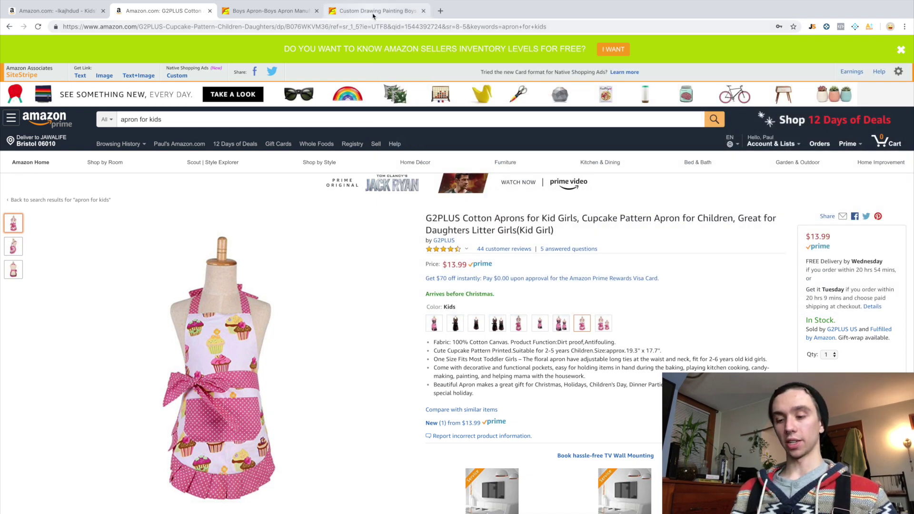
# Launch the macOS Calculator through Spotlight search
pyautogui.moveTo(820, 2)
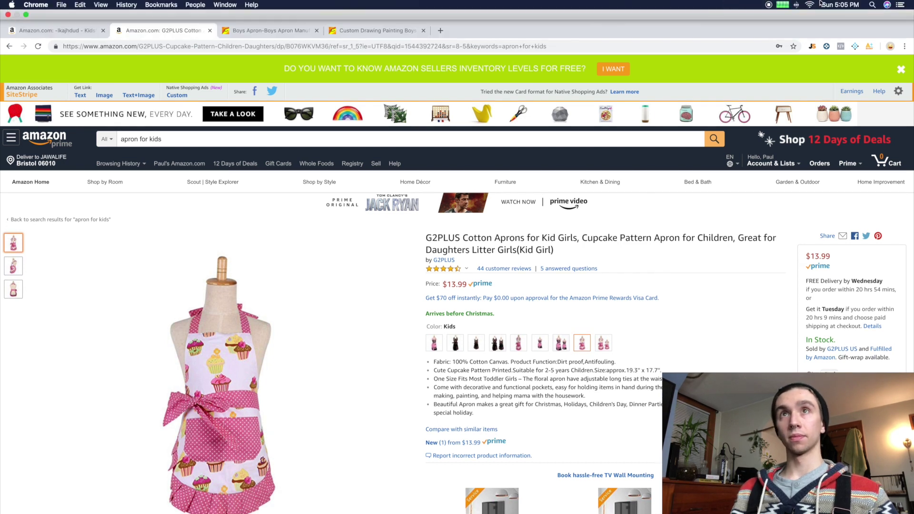
pyautogui.click(872, 5)
pyautogui.write('calcu')
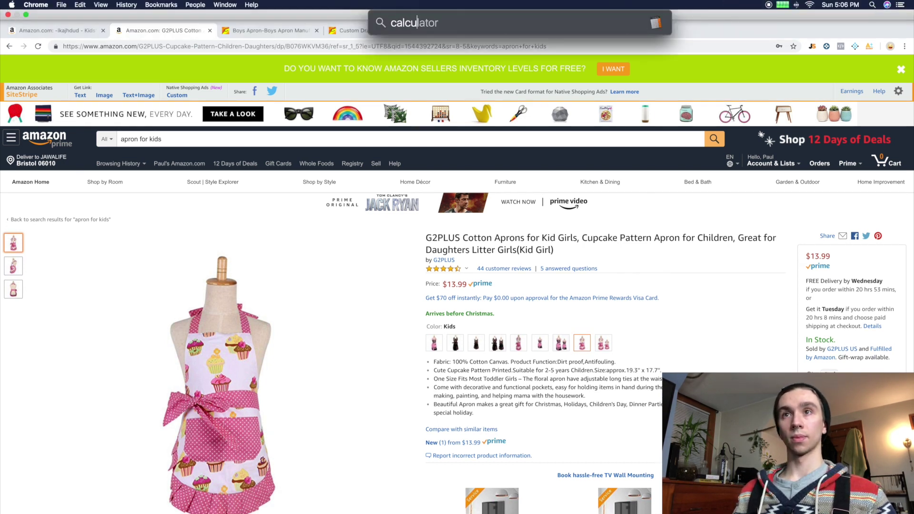
pyautogui.write('lator')
pyautogui.press('Return')
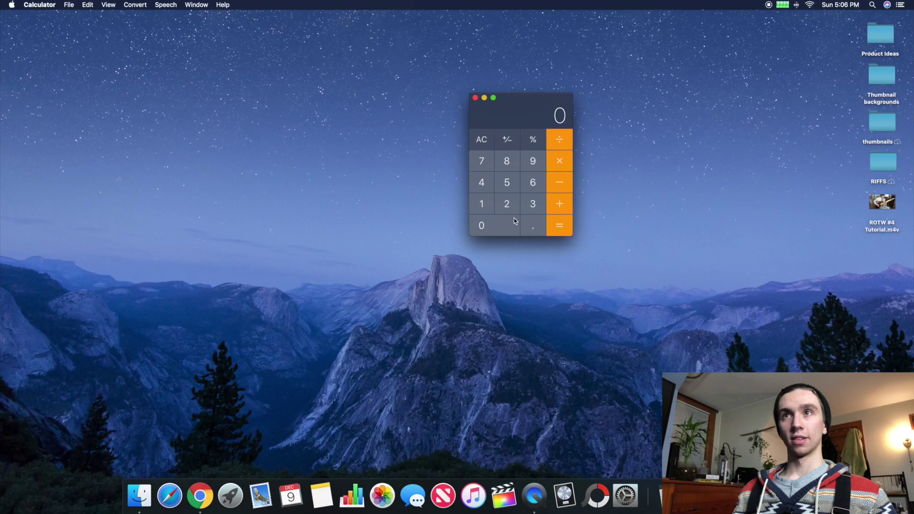
# Calculate 2.25 × 250 = 562.5
pyautogui.click(507, 205)
pyautogui.click(532, 225)
pyautogui.click(507, 204)
pyautogui.click(507, 183)
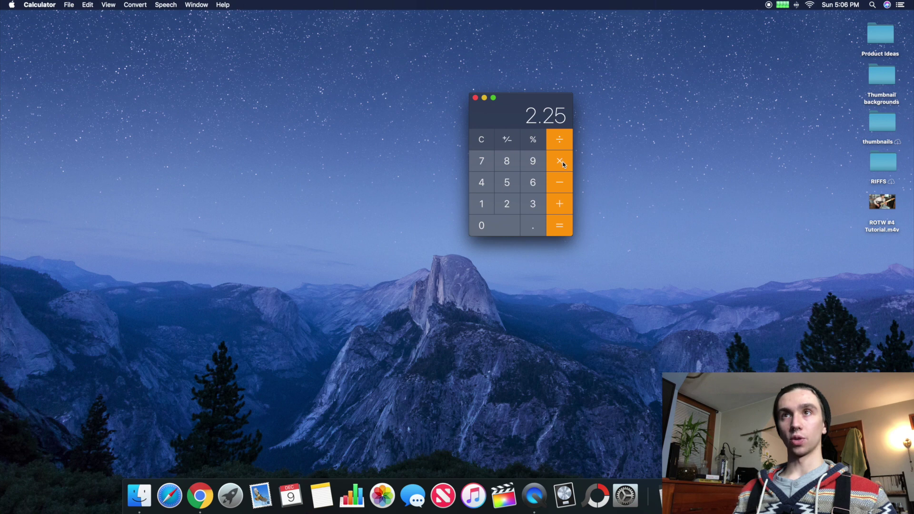
pyautogui.click(562, 164)
pyautogui.click(507, 207)
pyautogui.click(507, 182)
pyautogui.click(495, 225)
pyautogui.click(560, 228)
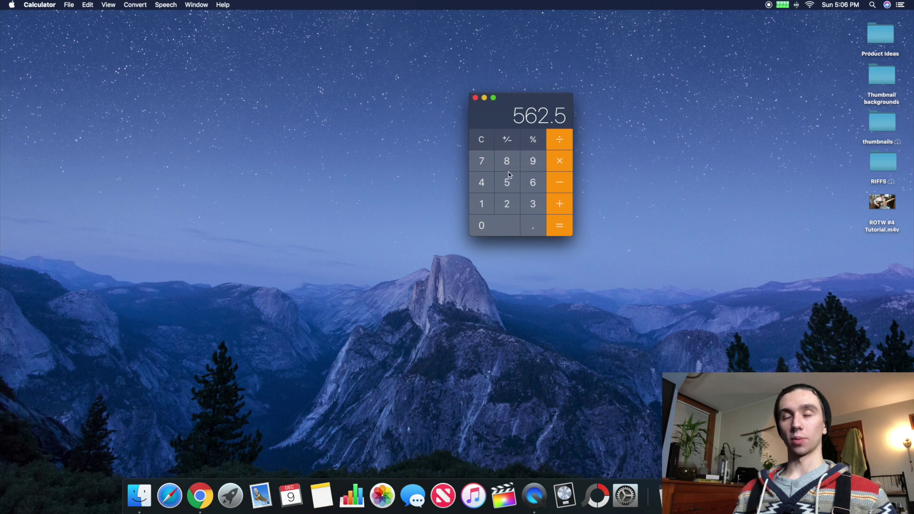
# Calculate 300 × 2.25 = 675
pyautogui.click(533, 204)
pyautogui.click(509, 226)
pyautogui.click(510, 226)
pyautogui.click(556, 167)
pyautogui.click(507, 203)
pyautogui.click(532, 225)
pyautogui.click(506, 203)
pyautogui.press('5')
pyautogui.click(563, 230)
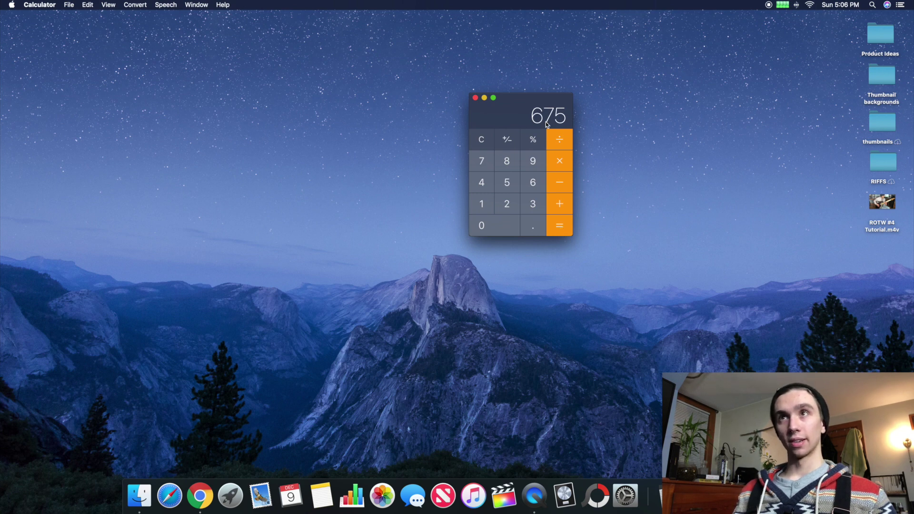
# Move the calculator right and clear a mistaken 675 × 350 = 236250 result
pyautogui.moveTo(537, 123); pyautogui.dragTo(592, 122)
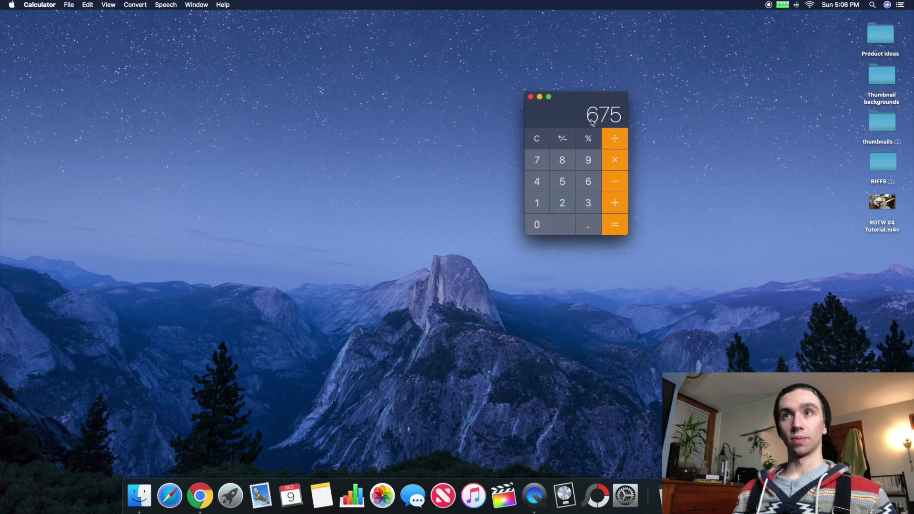
pyautogui.click(617, 167)
pyautogui.click(583, 205)
pyautogui.click(566, 186)
pyautogui.click(565, 222)
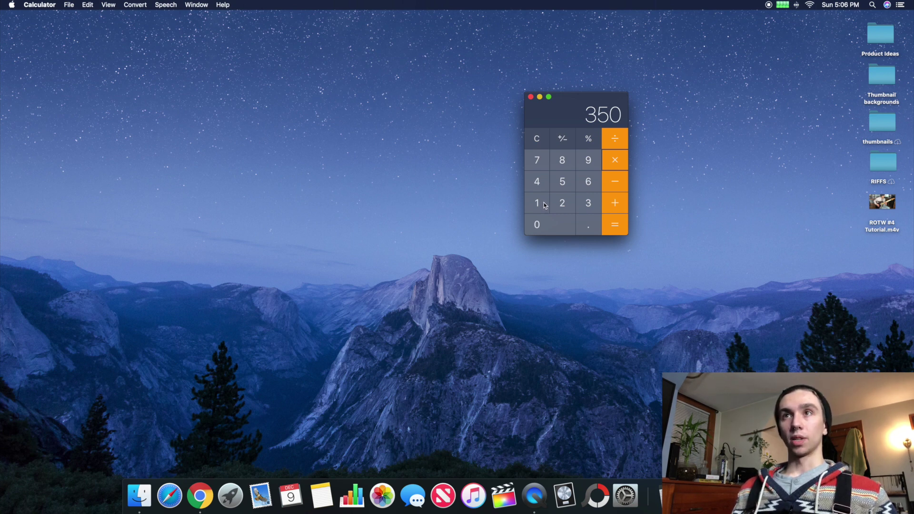
pyautogui.click(615, 204)
pyautogui.click(571, 225)
pyautogui.click(571, 225)
# Add 350 + 675 to get 1025, then close the calculator
pyautogui.click(588, 203)
pyautogui.click(563, 186)
pyautogui.click(567, 222)
pyautogui.click(615, 204)
pyautogui.click(589, 188)
pyautogui.click(537, 161)
pyautogui.click(562, 182)
pyautogui.click(616, 226)
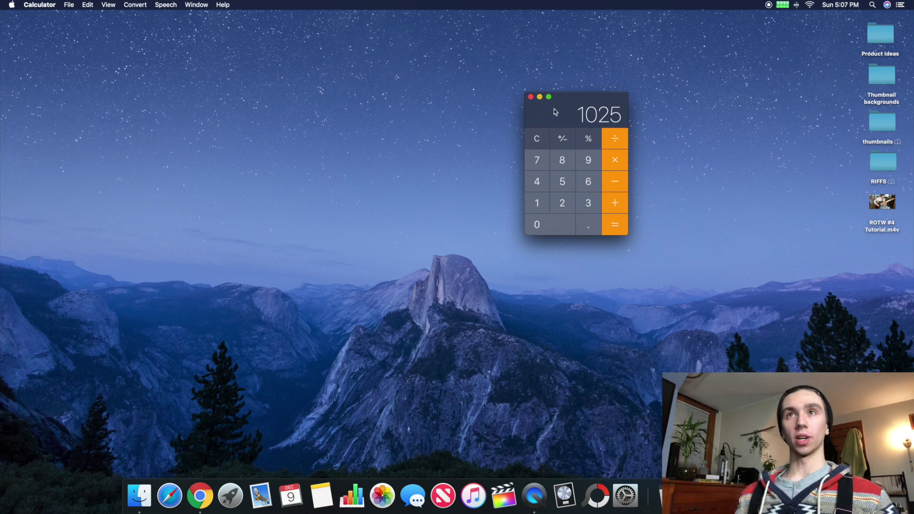
pyautogui.click(531, 97)
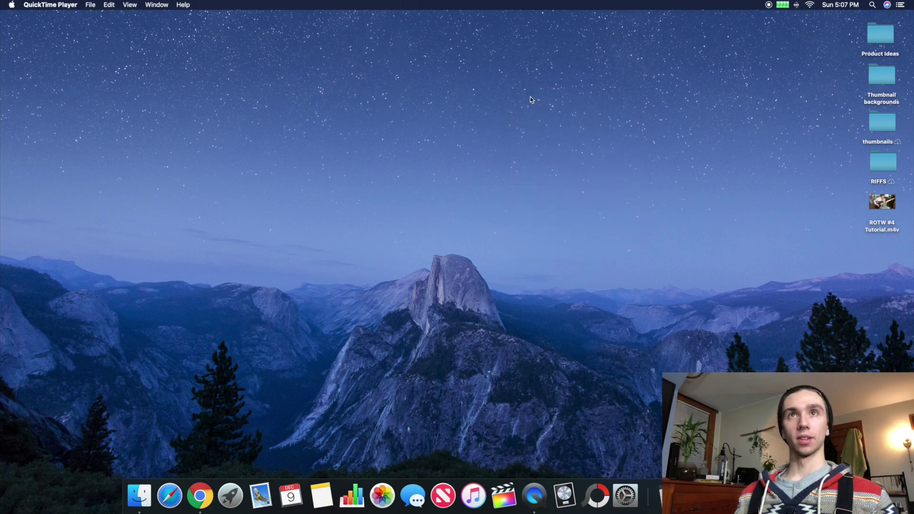
# Return to the 'apron for kids' results in Chrome and move to page 2 (items 17–32)
pyautogui.click(195, 495)
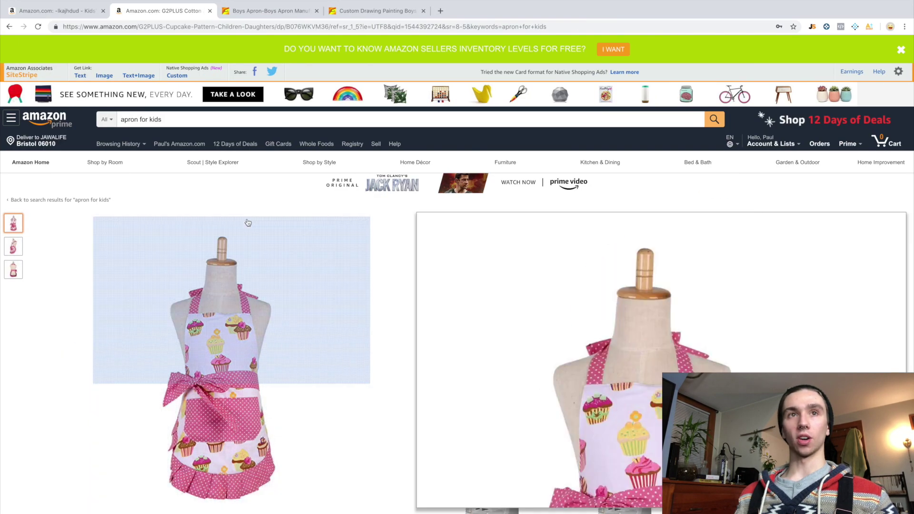
pyautogui.click(7, 27)
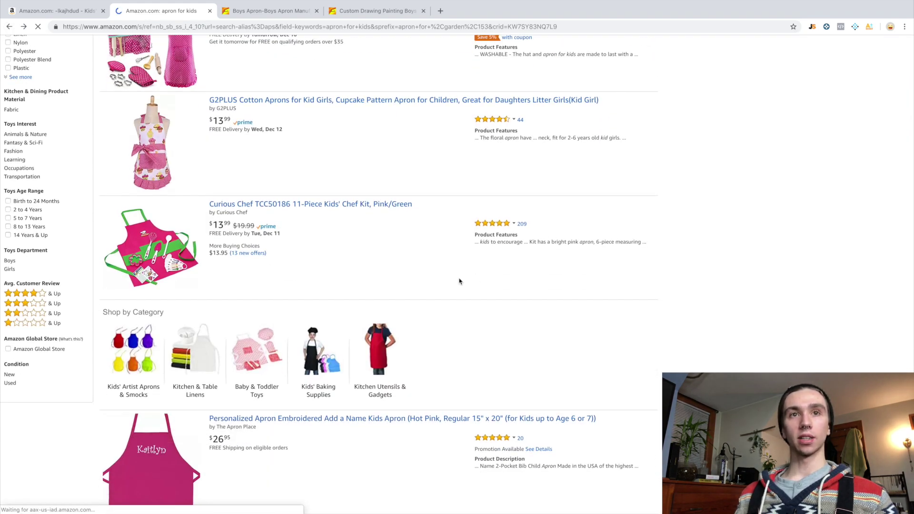
pyautogui.scroll(-15, 470, 278)
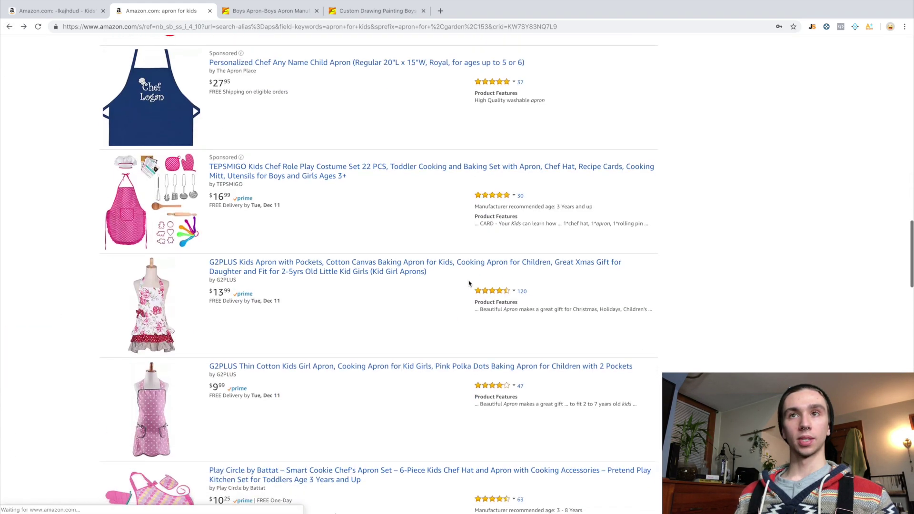
pyautogui.scroll(-20, 469, 284)
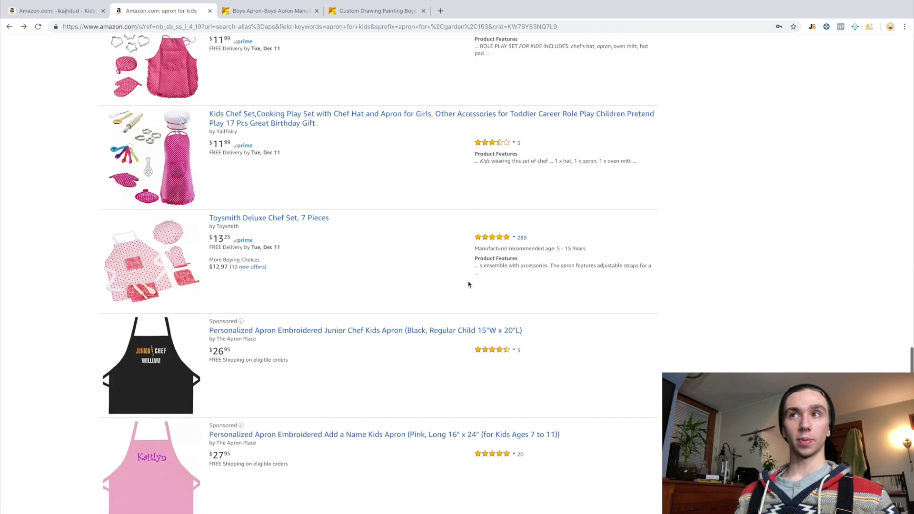
pyautogui.scroll(-8, 468, 284)
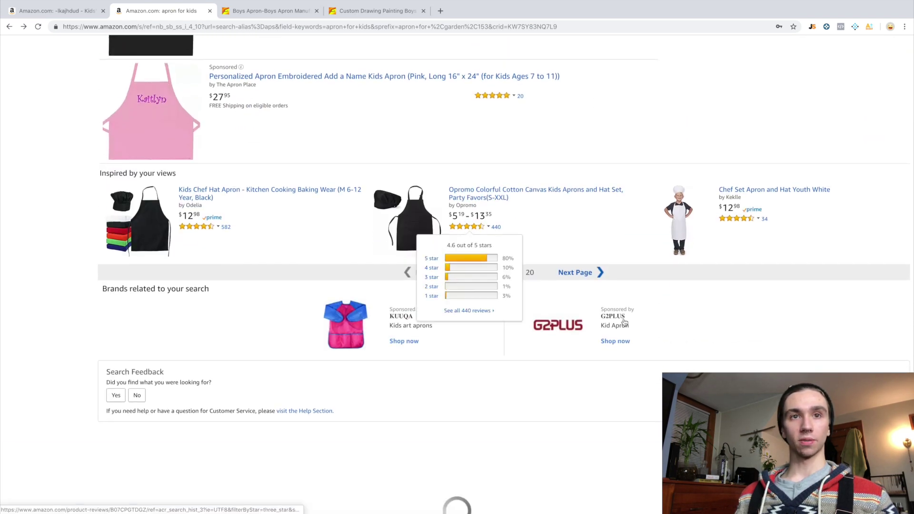
pyautogui.click(501, 273)
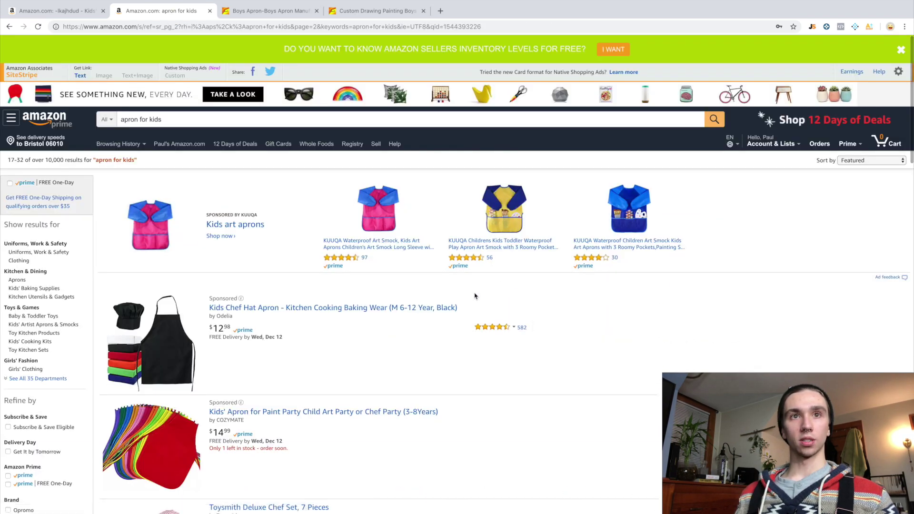
pyautogui.scroll(-14, 441, 317)
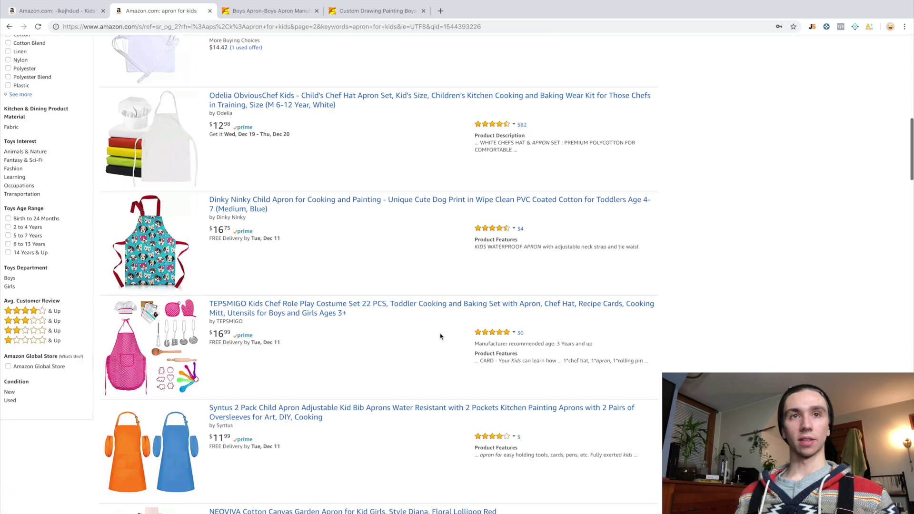
pyautogui.scroll(-14, 440, 337)
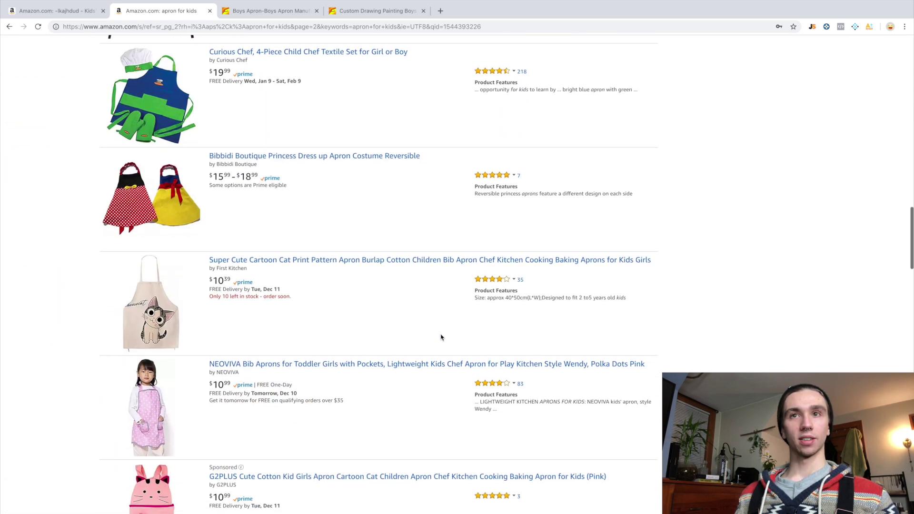
pyautogui.scroll(-14, 441, 337)
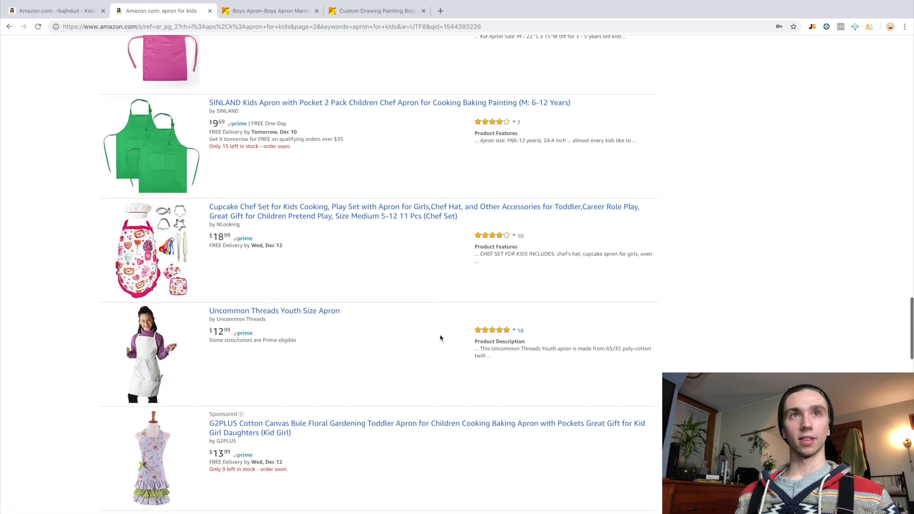
pyautogui.scroll(-10, 441, 338)
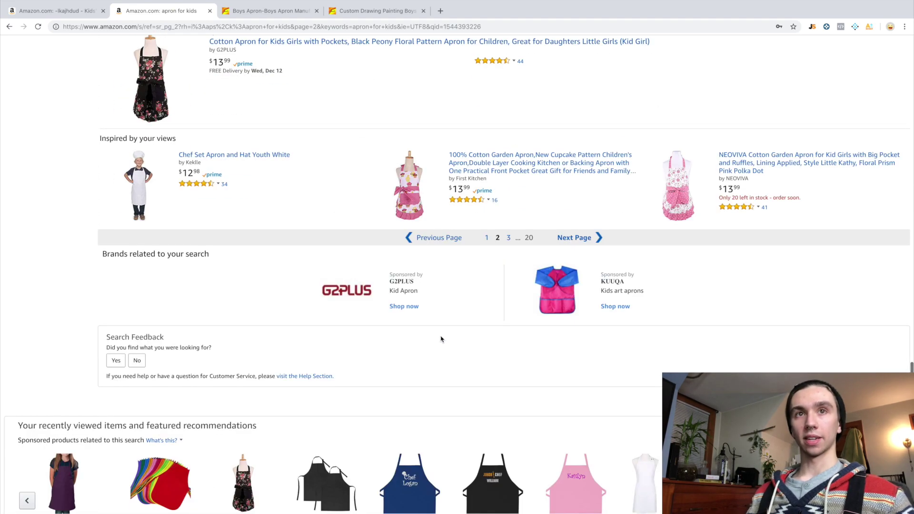
pyautogui.scroll(20, 441, 338)
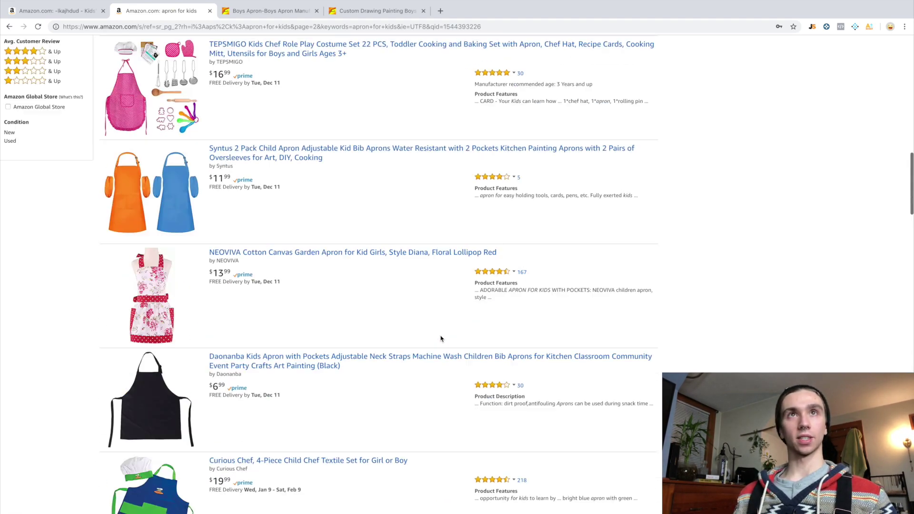
pyautogui.scroll(20, 440, 337)
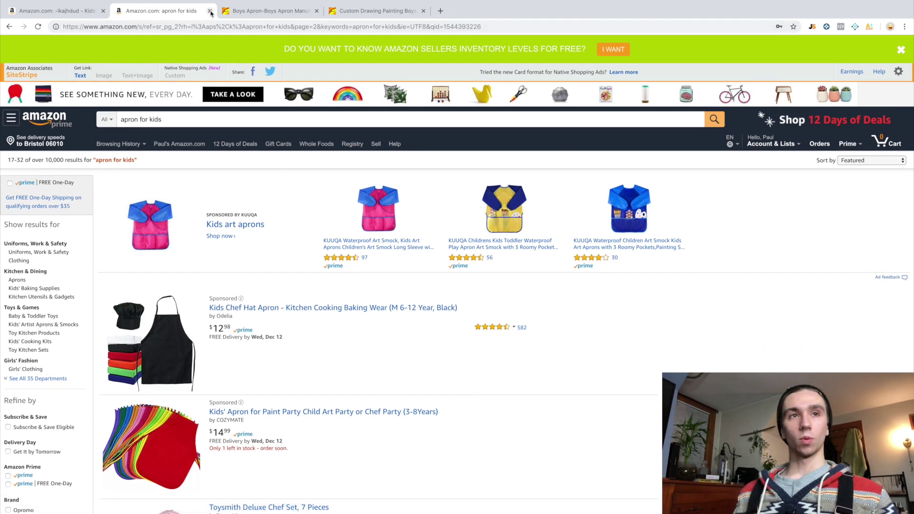
# Clear the apron query and search '-akjwdhau' within the Garden & Outdoor department
pyautogui.click(10, 27)
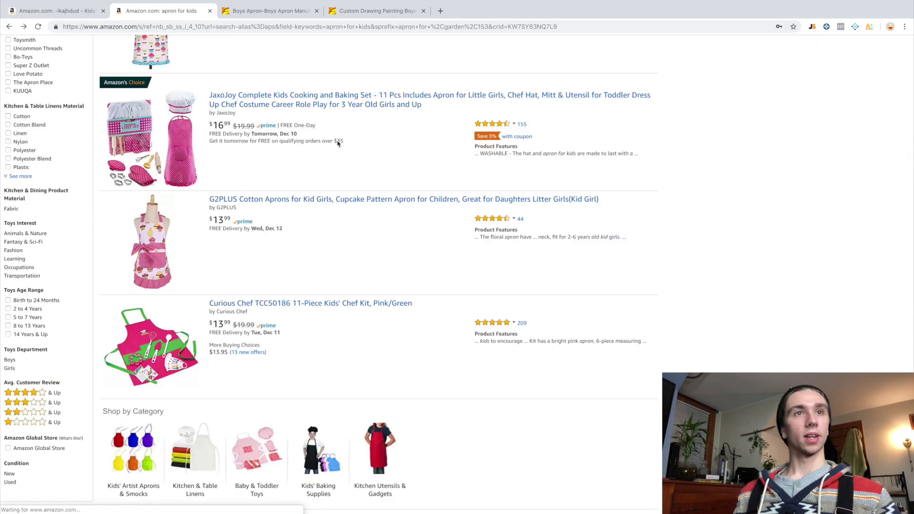
pyautogui.scroll(15, 286, 205)
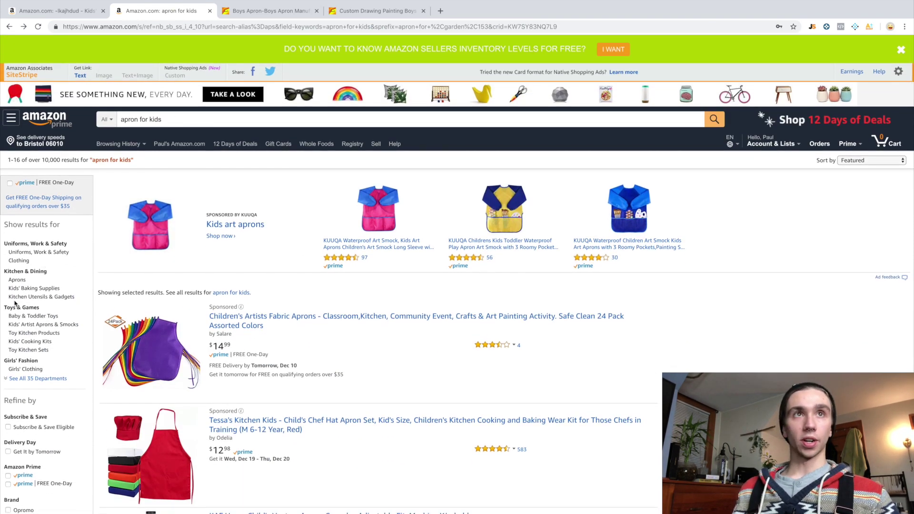
pyautogui.moveTo(173, 120); pyautogui.dragTo(20, 121)
pyautogui.press('BackSpace')
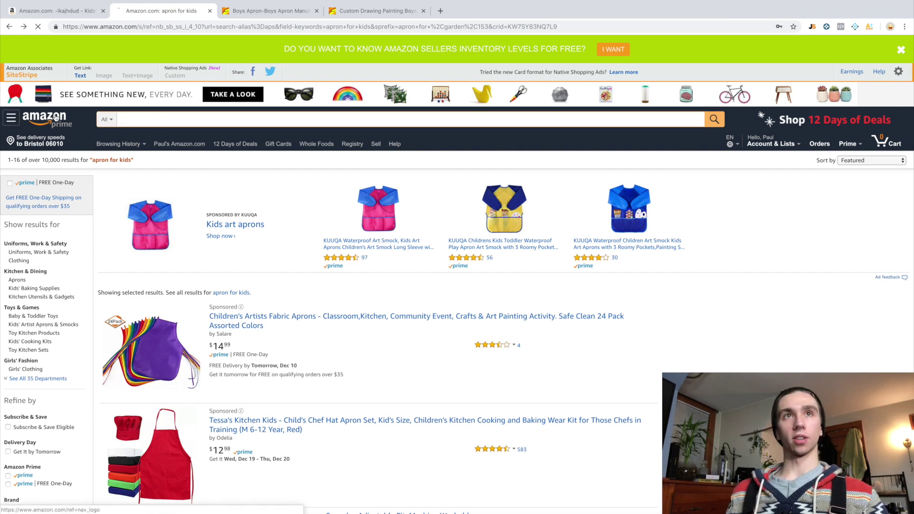
pyautogui.click(56, 119)
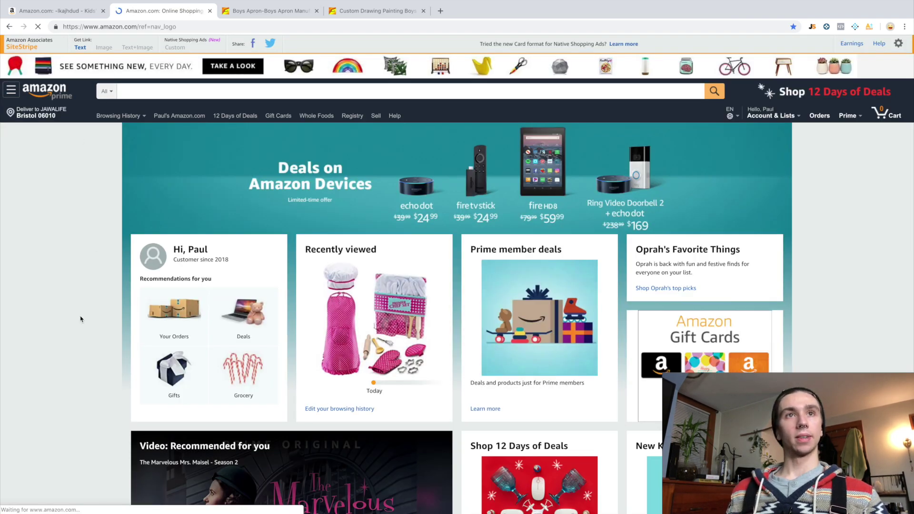
pyautogui.click(108, 93)
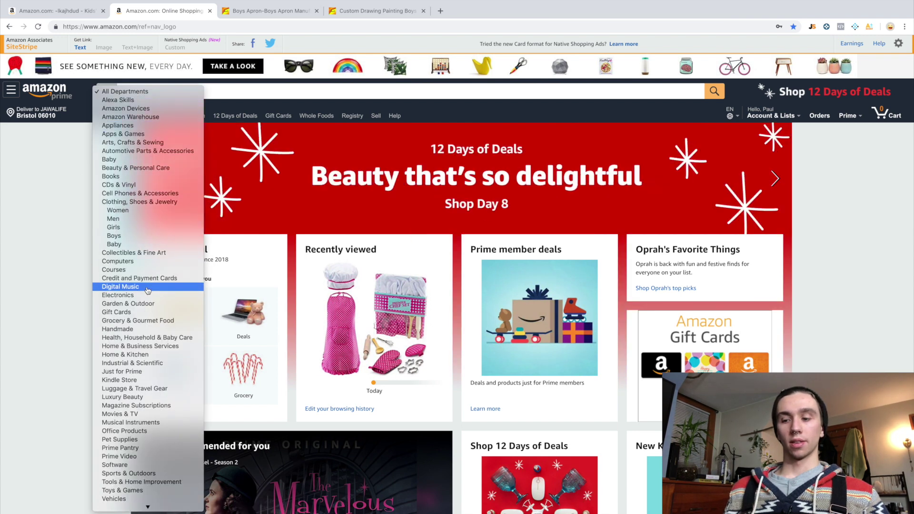
pyautogui.click(151, 304)
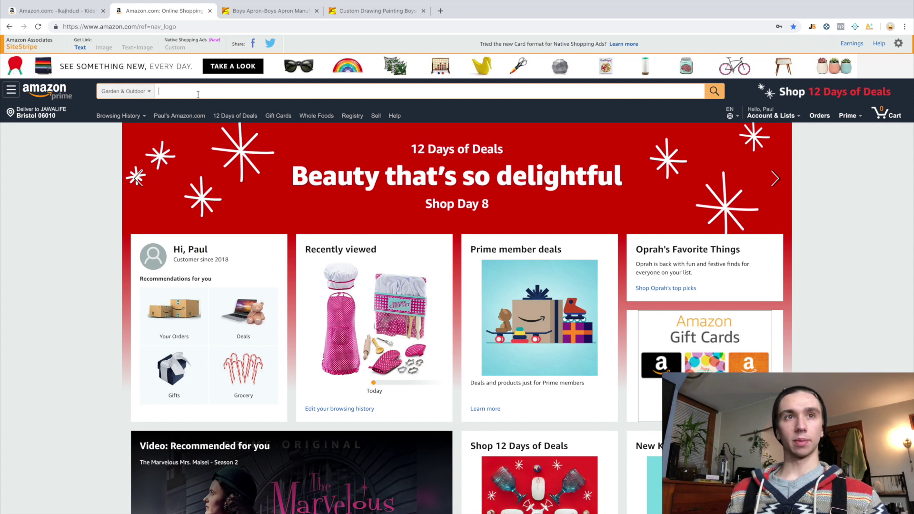
pyautogui.write('-akjwdhau')
pyautogui.press('Return')
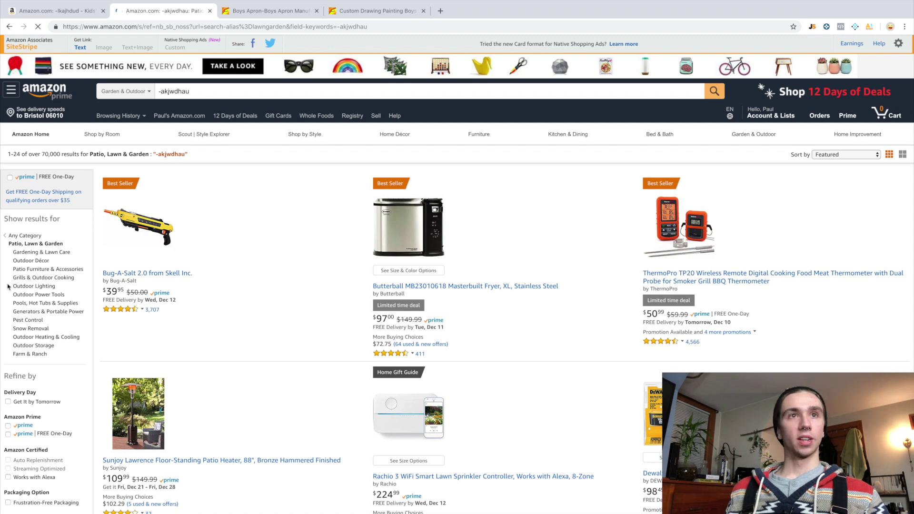
# Drill into Pest Control and Traps, then step back out to Any Category
pyautogui.click(35, 322)
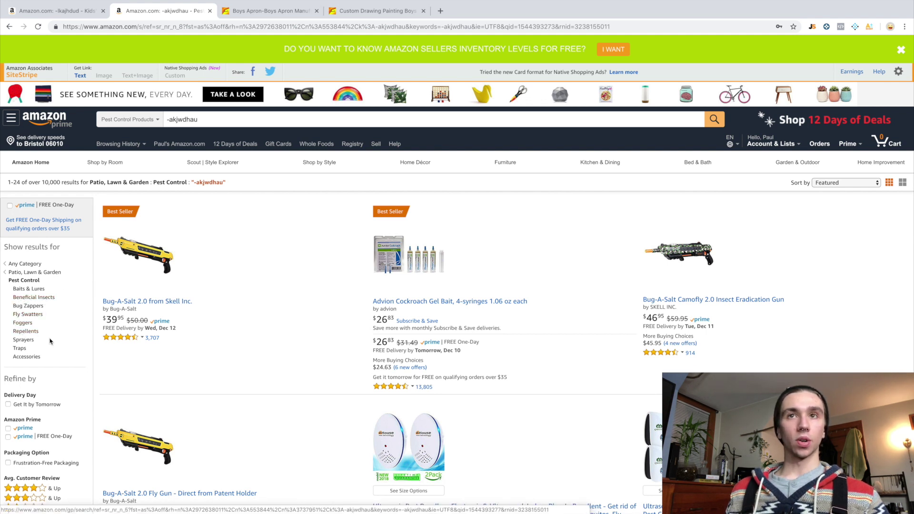
pyautogui.click(23, 350)
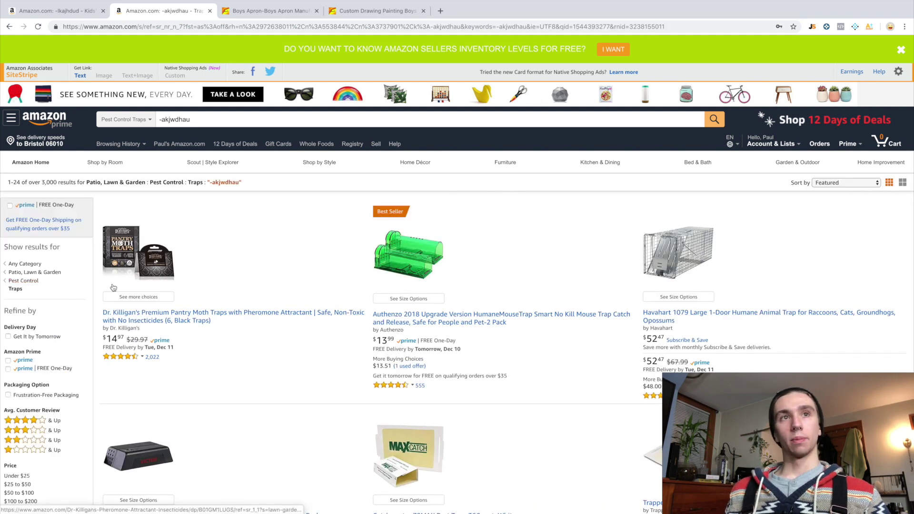
pyautogui.scroll(-5, 492, 405)
pyautogui.scroll(-1, 492, 405)
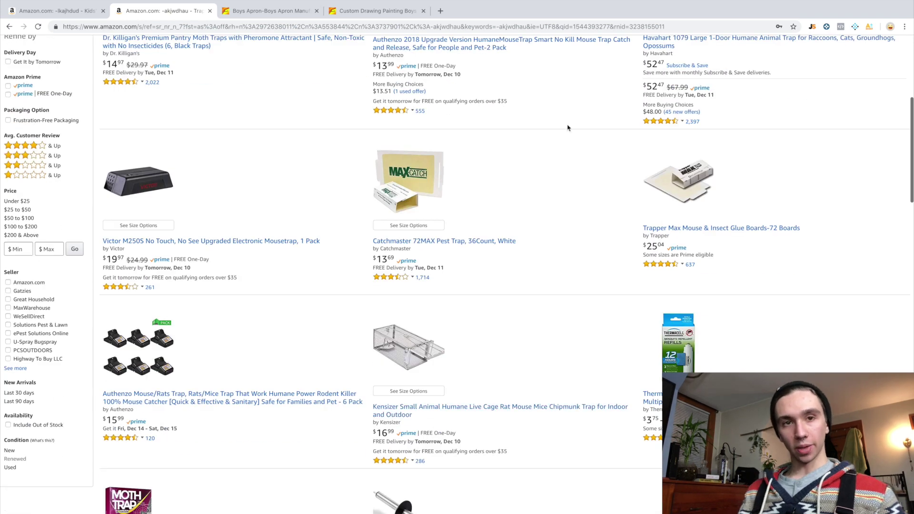
pyautogui.scroll(6, 59, 257)
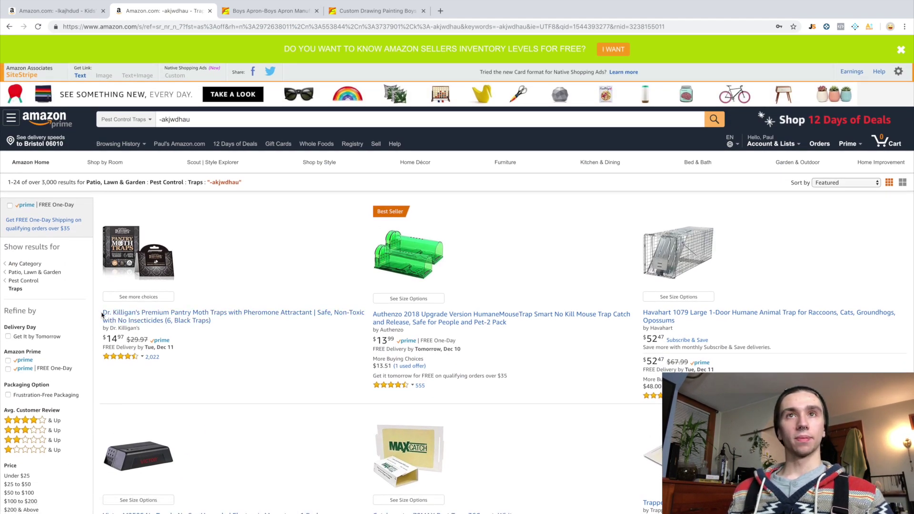
pyautogui.click(22, 282)
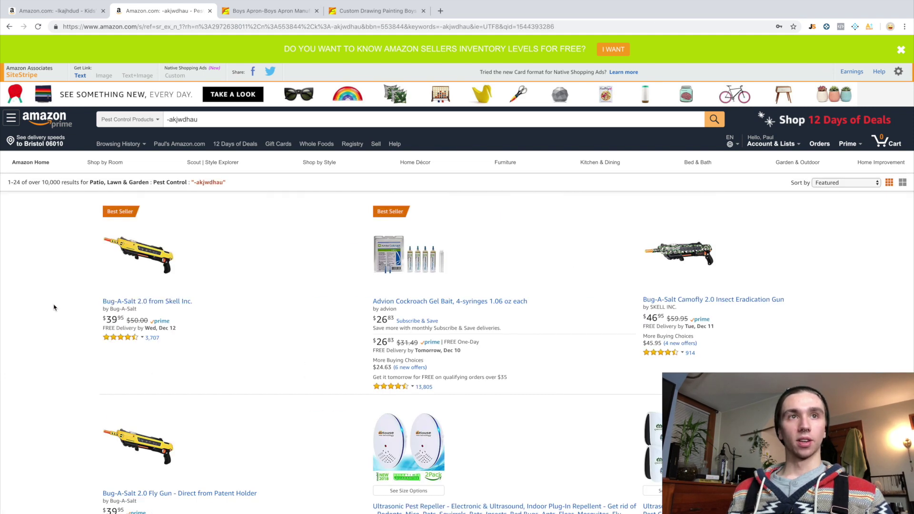
pyautogui.click(30, 272)
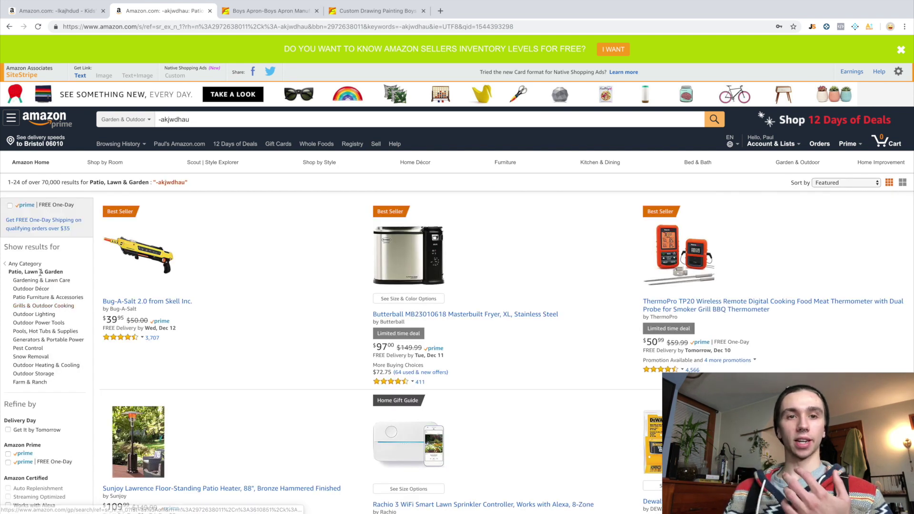
pyautogui.click(27, 264)
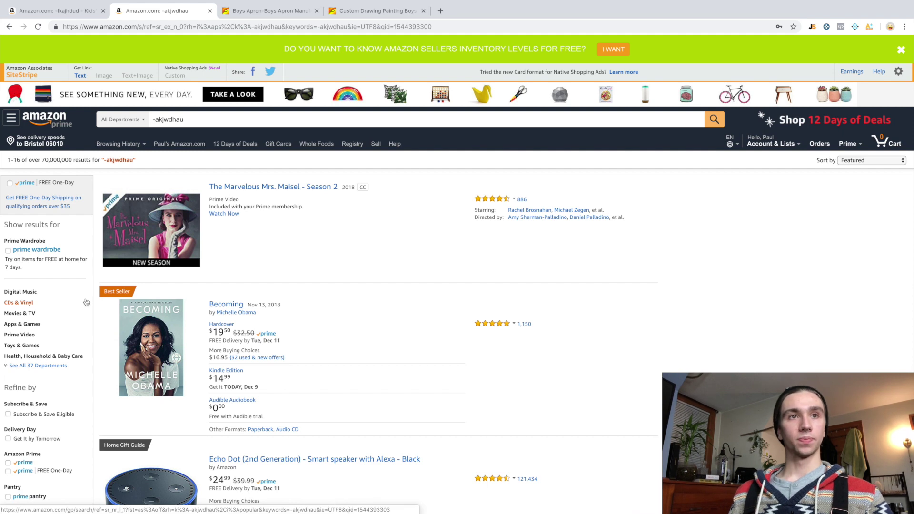
# Expand the sidebar to list all 37 departments and scroll through them
pyautogui.click(59, 365)
pyautogui.scroll(-3, 59, 361)
pyautogui.scroll(-2, 51, 381)
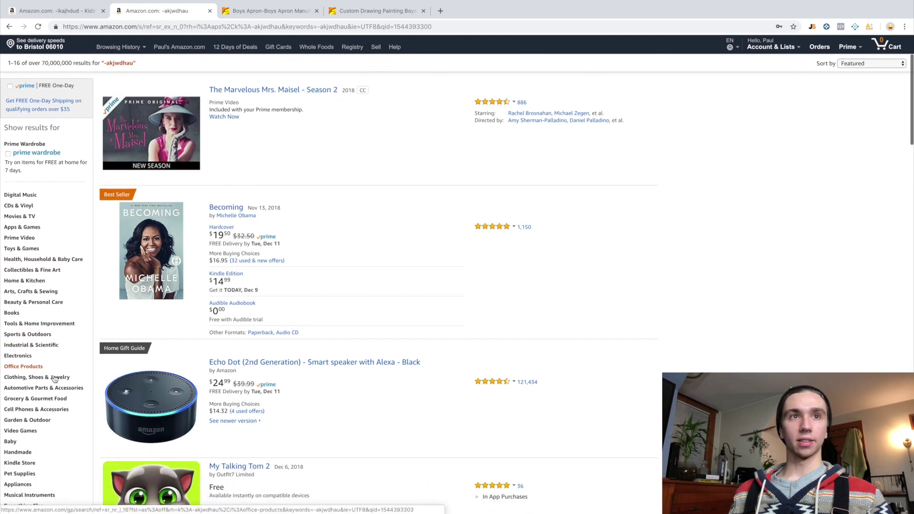
pyautogui.scroll(-1, 57, 398)
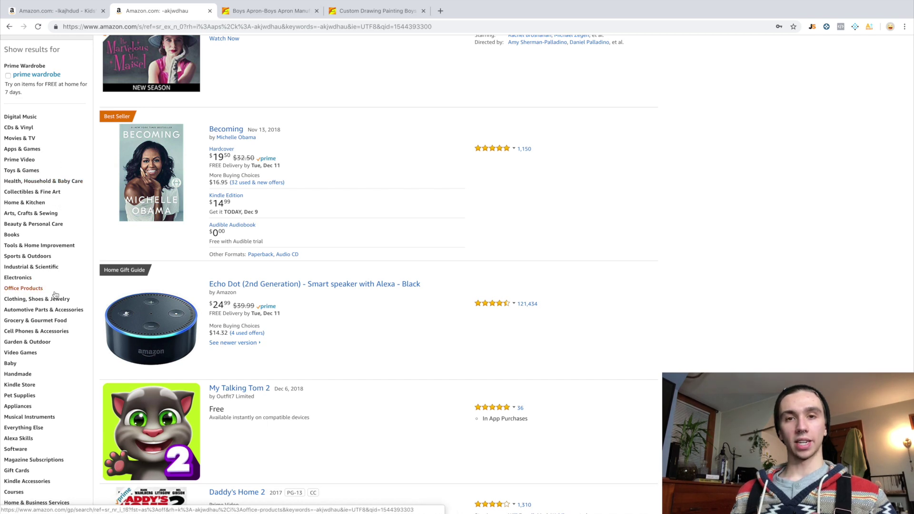
pyautogui.scroll(5, 143, 288)
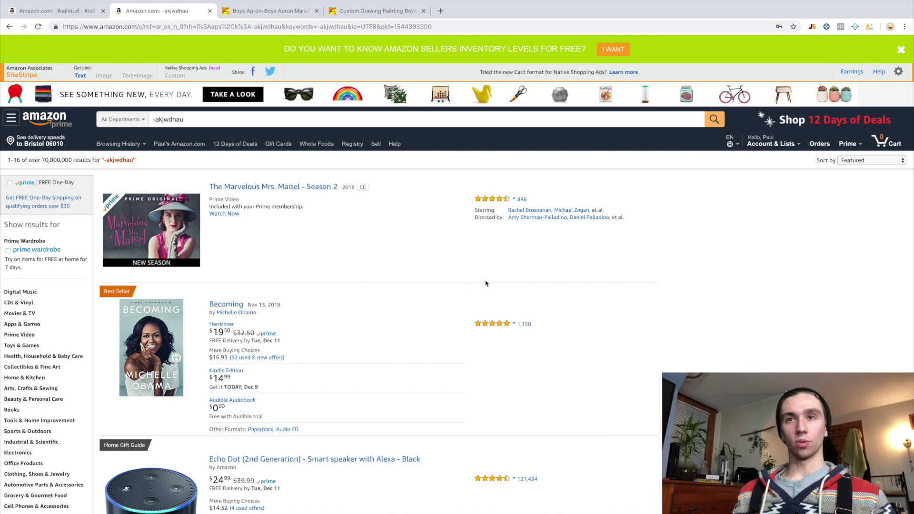
pyautogui.scroll(-5, 494, 316)
# Browse the over 70,000,000 results, then select the '-akjwdhau' search term in the search box
pyautogui.moveTo(495, 231)
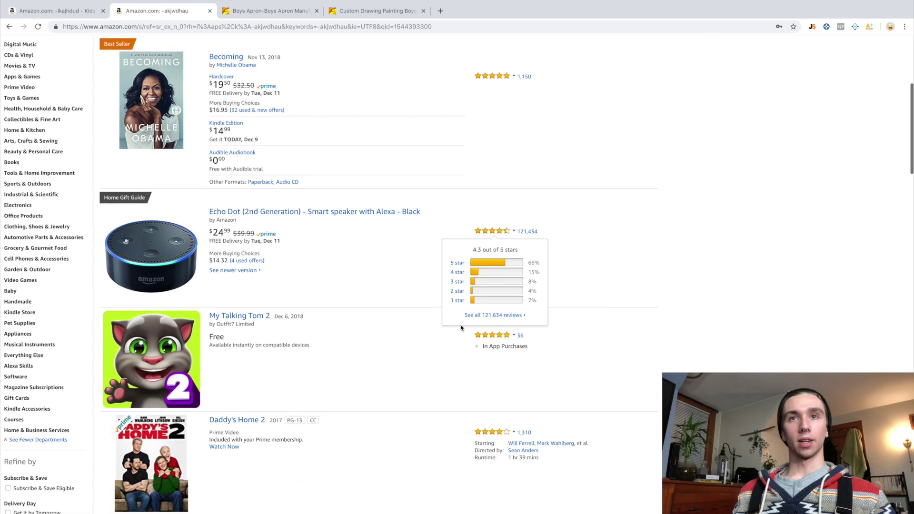
pyautogui.scroll(-5, 461, 328)
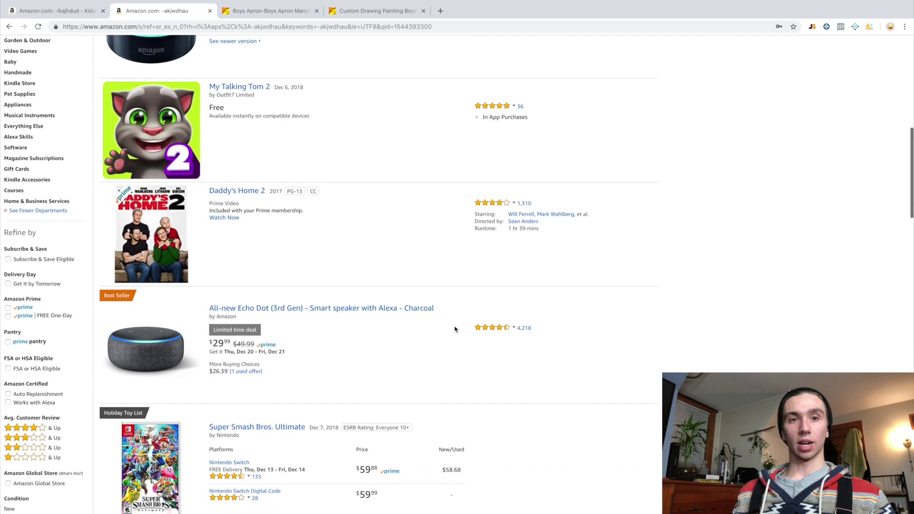
pyautogui.scroll(-12, 454, 329)
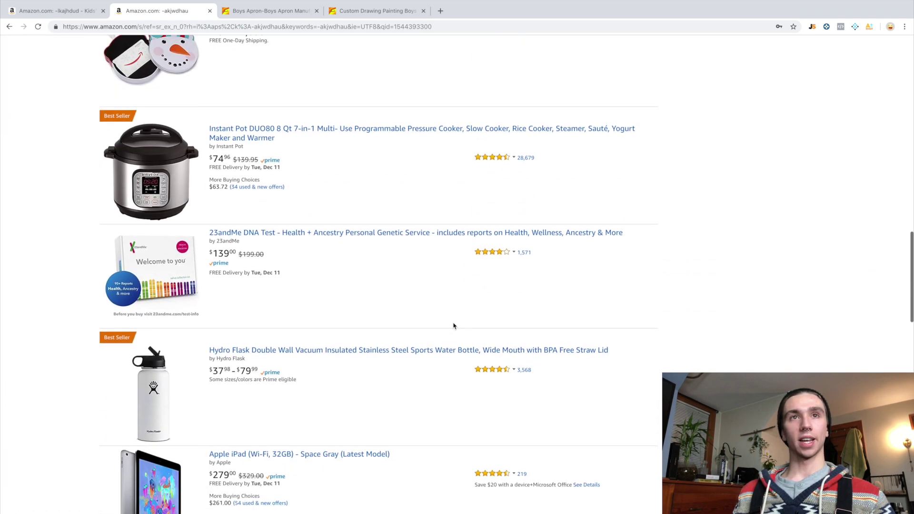
pyautogui.scroll(20, 453, 325)
pyautogui.scroll(-3, 454, 318)
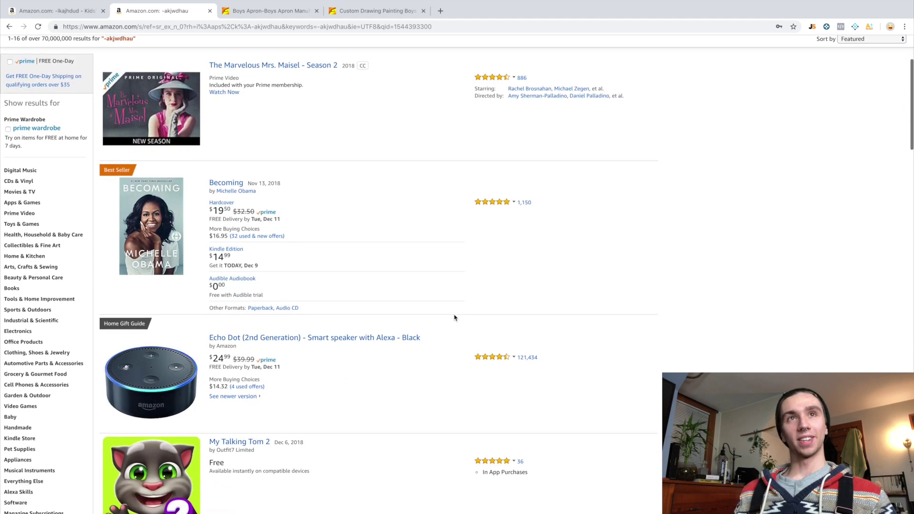
pyautogui.scroll(-7, 454, 317)
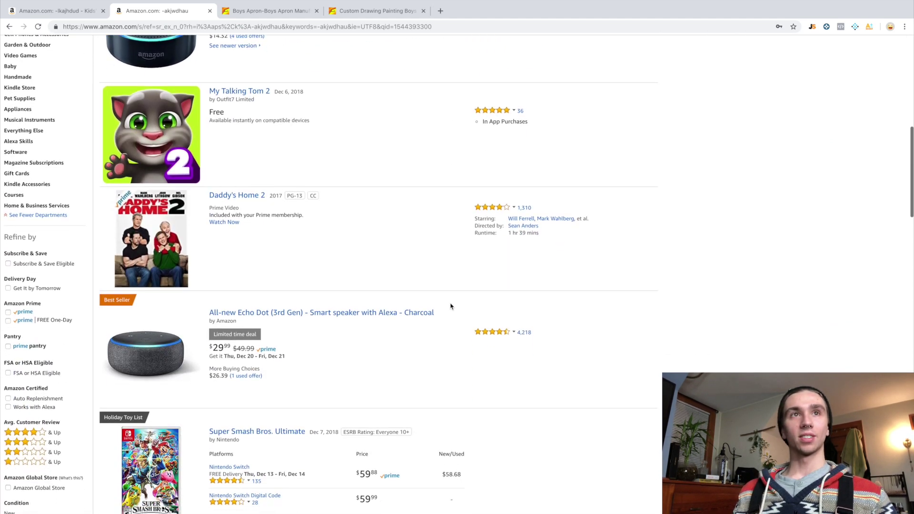
pyautogui.scroll(10, 450, 307)
pyautogui.moveTo(226, 115); pyautogui.dragTo(102, 119)
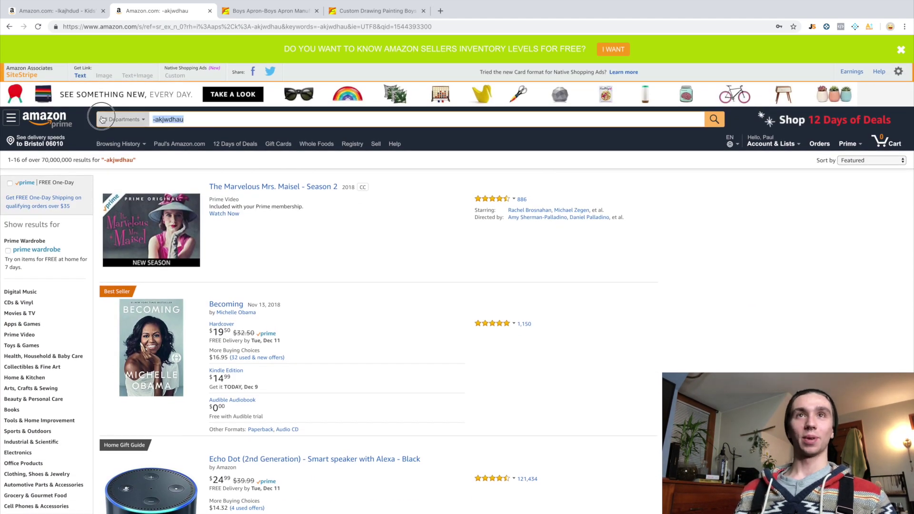
# Open and close the shop-by-category menu, then return to the Kids' Baking Supplies results tab
pyautogui.click(11, 117)
pyautogui.click(300, 116)
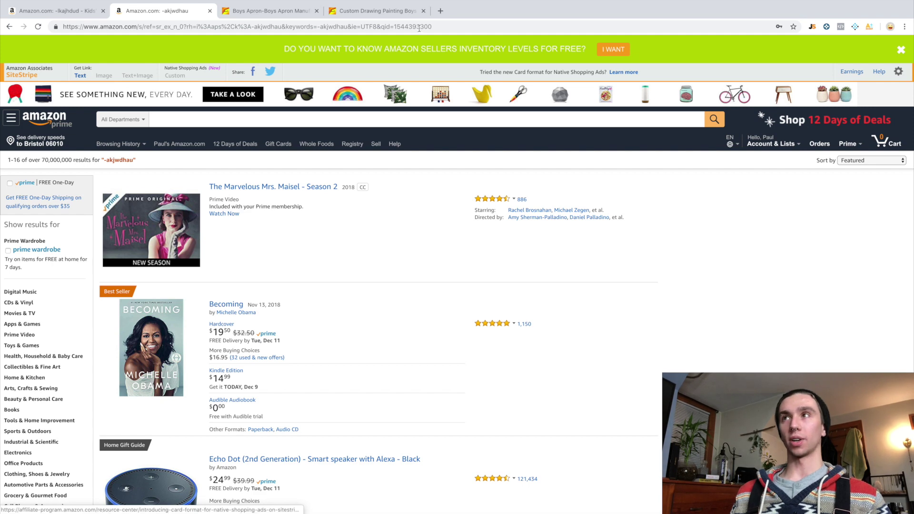
pyautogui.click(383, 10)
pyautogui.click(271, 11)
pyautogui.click(167, 12)
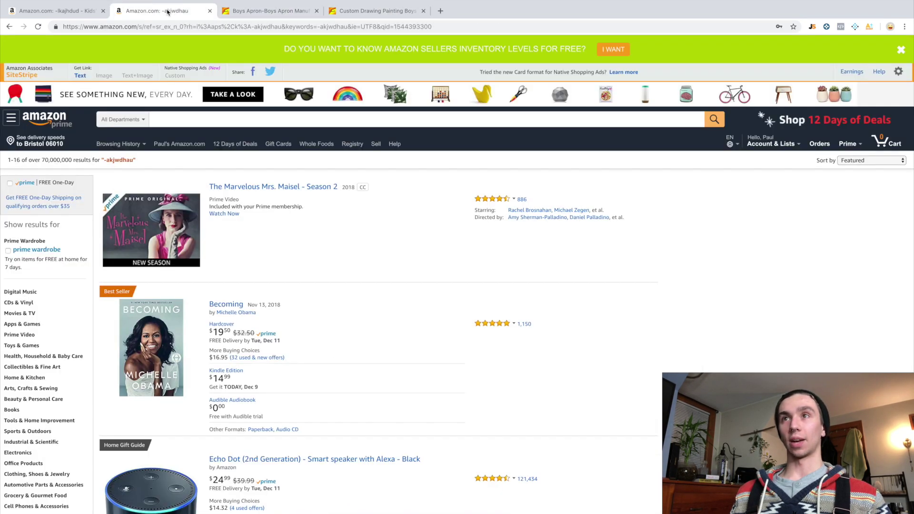
pyautogui.click(80, 3)
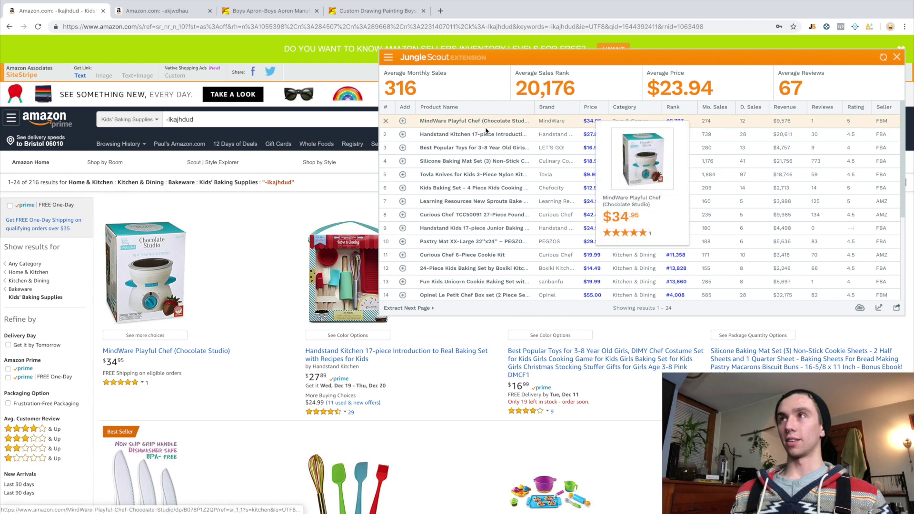
# Close the Jungle Scout product summary and scroll the 216 '-lkajhdud' results
pyautogui.moveTo(486, 135)
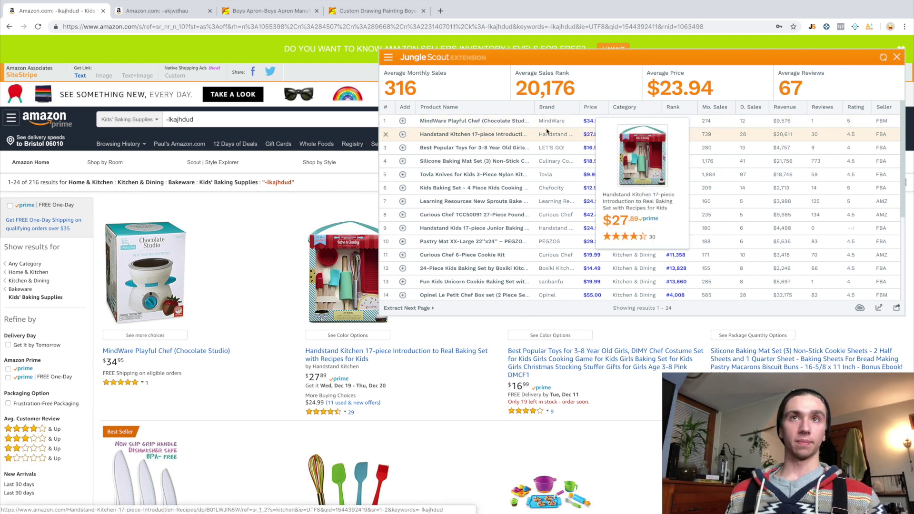
pyautogui.click(896, 58)
pyautogui.scroll(-4, 367, 274)
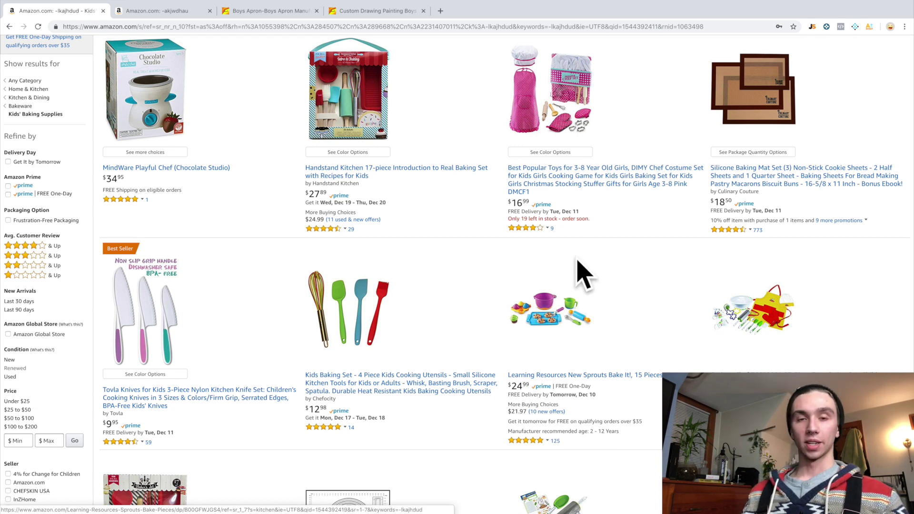
pyautogui.scroll(-6, 487, 253)
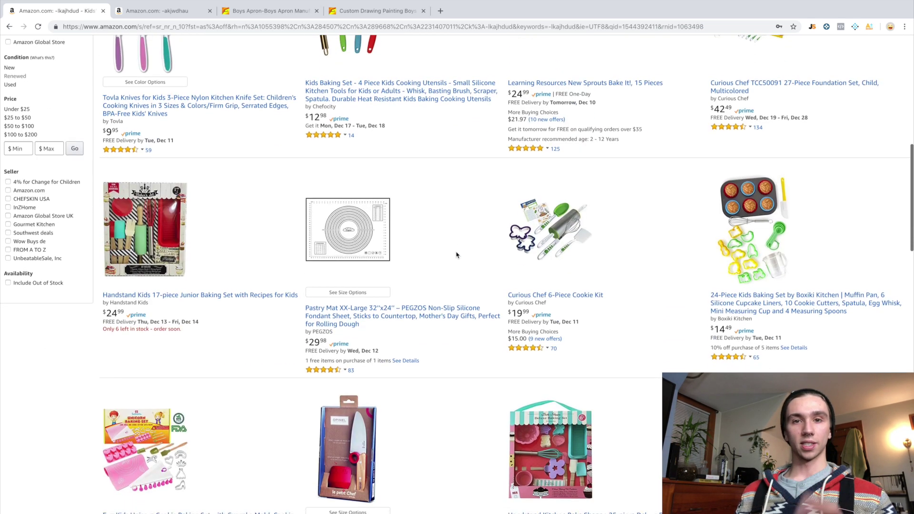